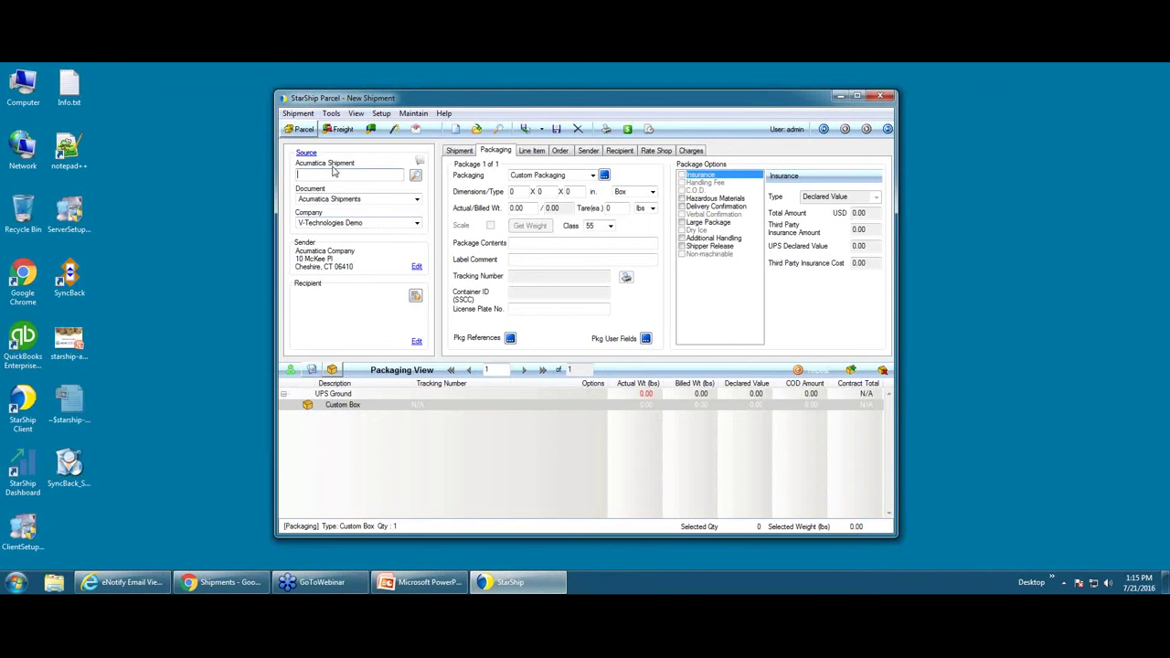
# - Set the source to Acumatica Shipments for V-Technologies Demo and open the shipment lookup
pyautogui.click(418, 201)
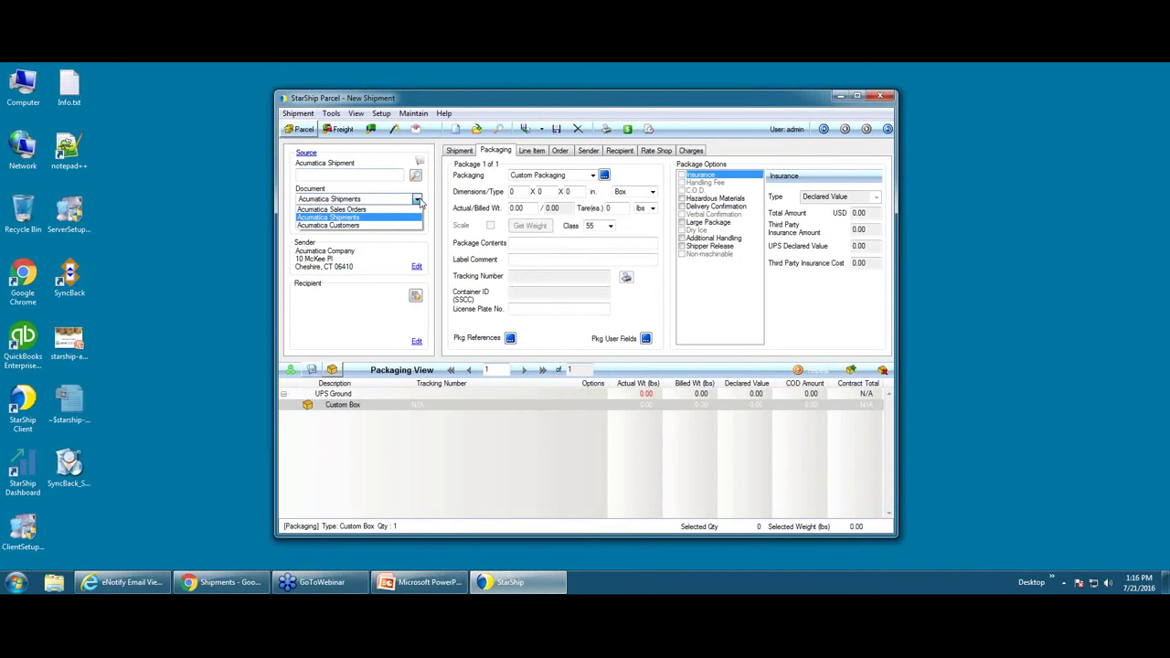
pyautogui.click(420, 202)
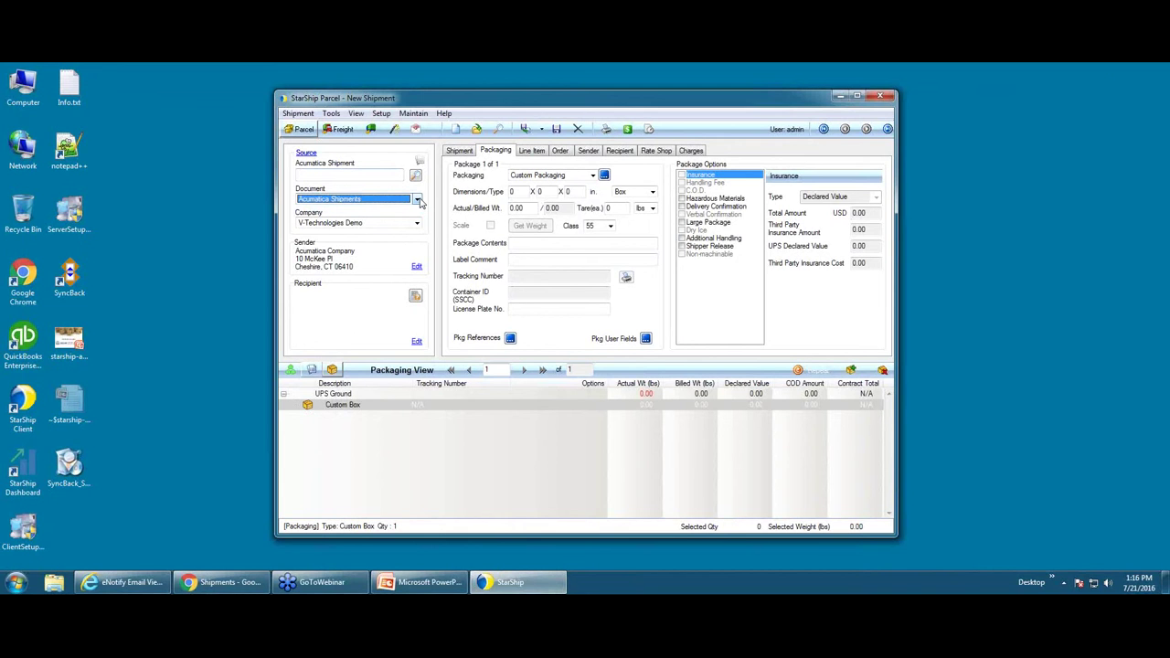
pyautogui.click(417, 224)
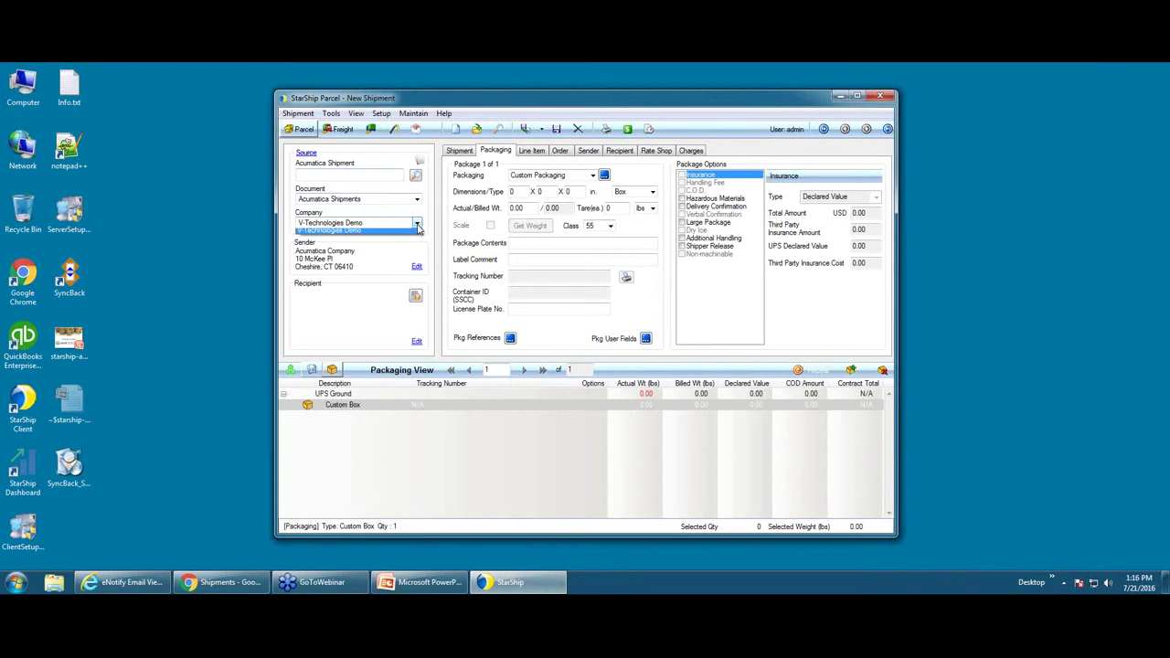
pyautogui.click(417, 229)
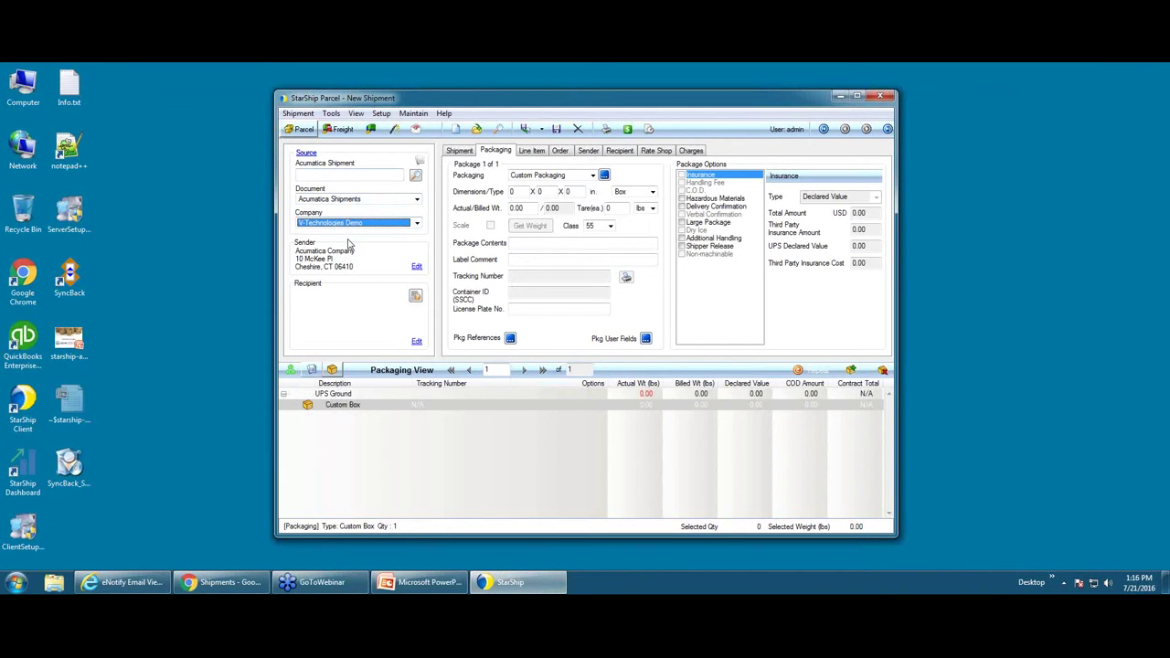
pyautogui.click(342, 175)
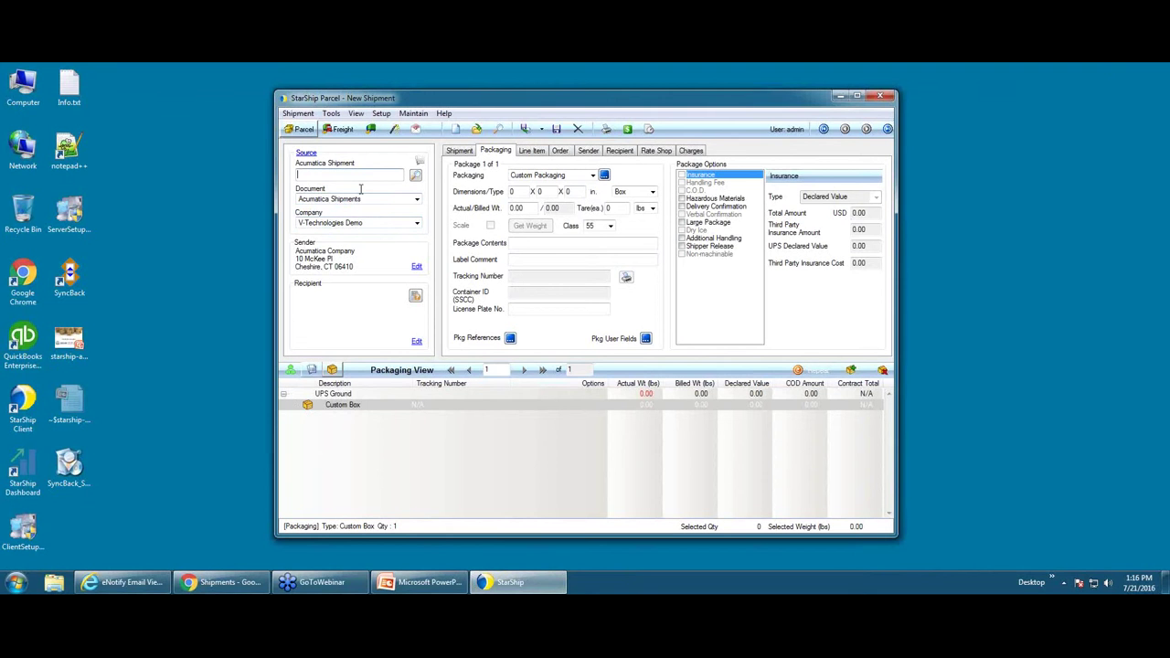
pyautogui.click(416, 177)
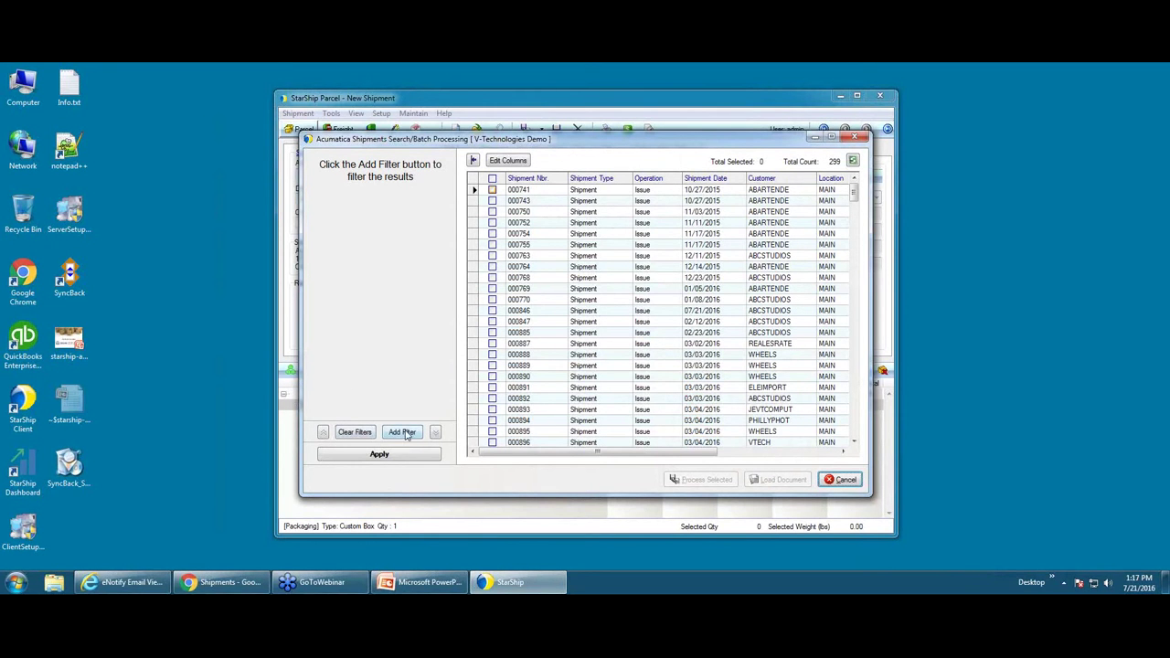
# - Load Acumatica shipment 000846 from the search results into the new shipment
pyautogui.click(408, 432)
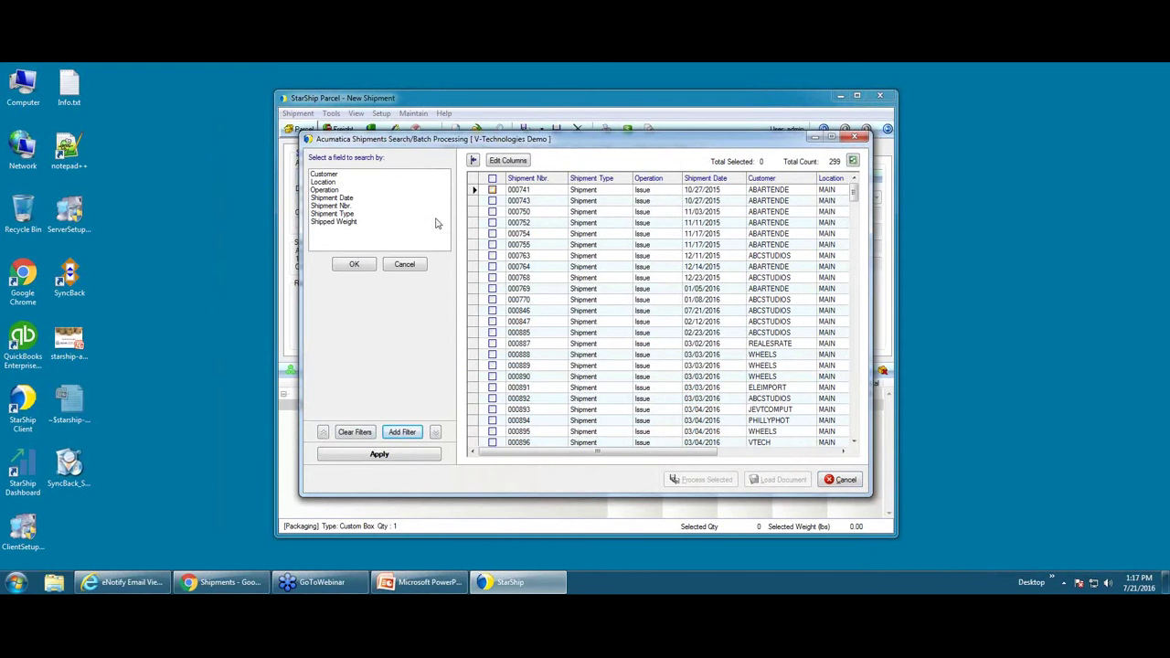
pyautogui.click(543, 312)
pyautogui.doubleClick(544, 312)
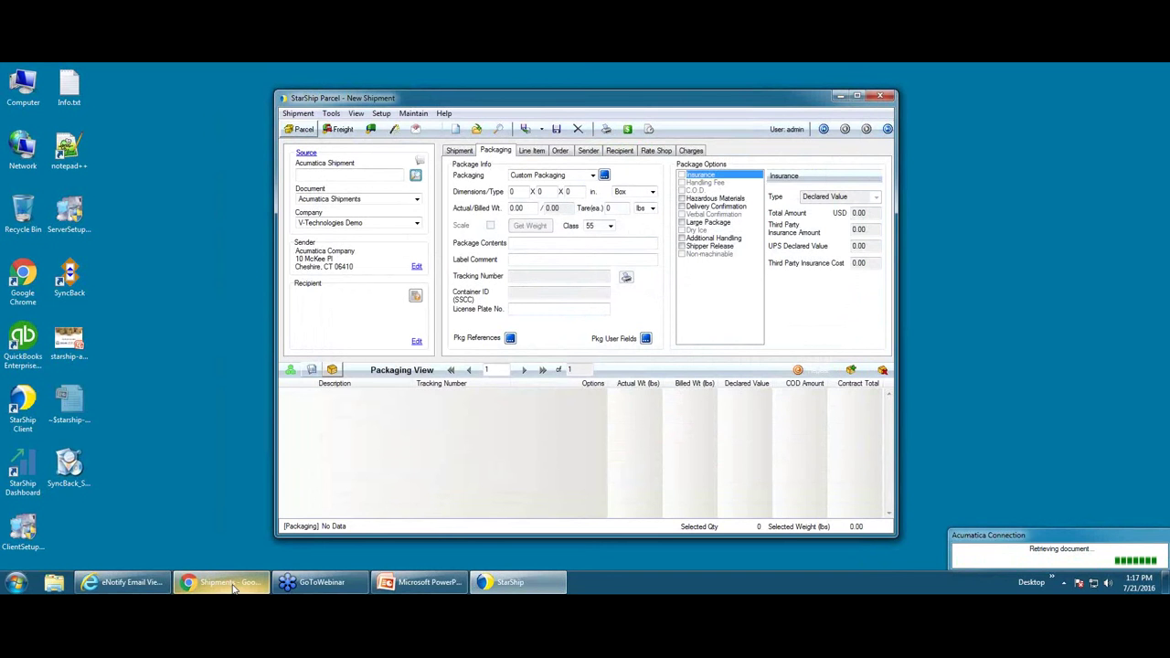
pyautogui.moveTo(193, 590)
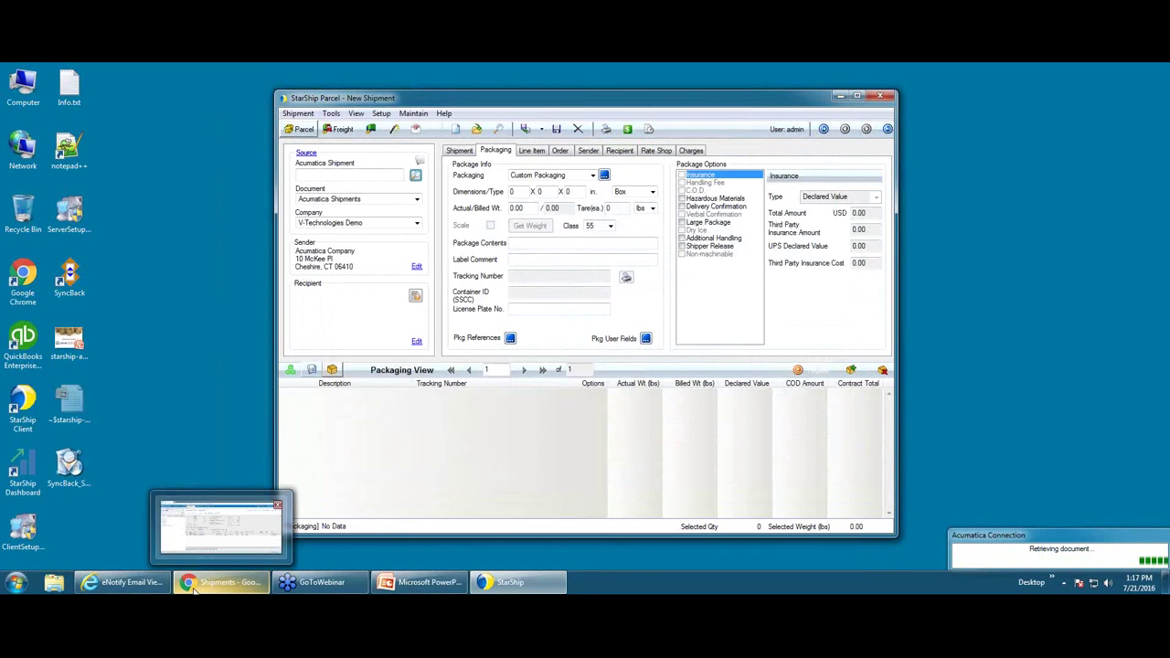
pyautogui.click(194, 585)
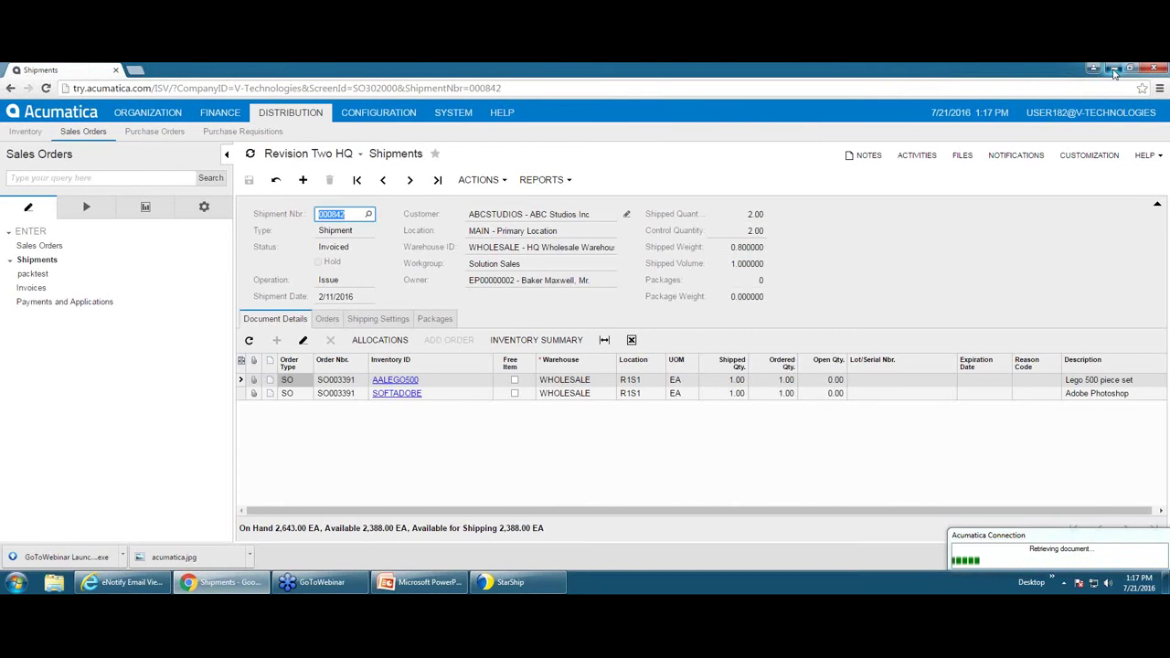
pyautogui.click(1113, 70)
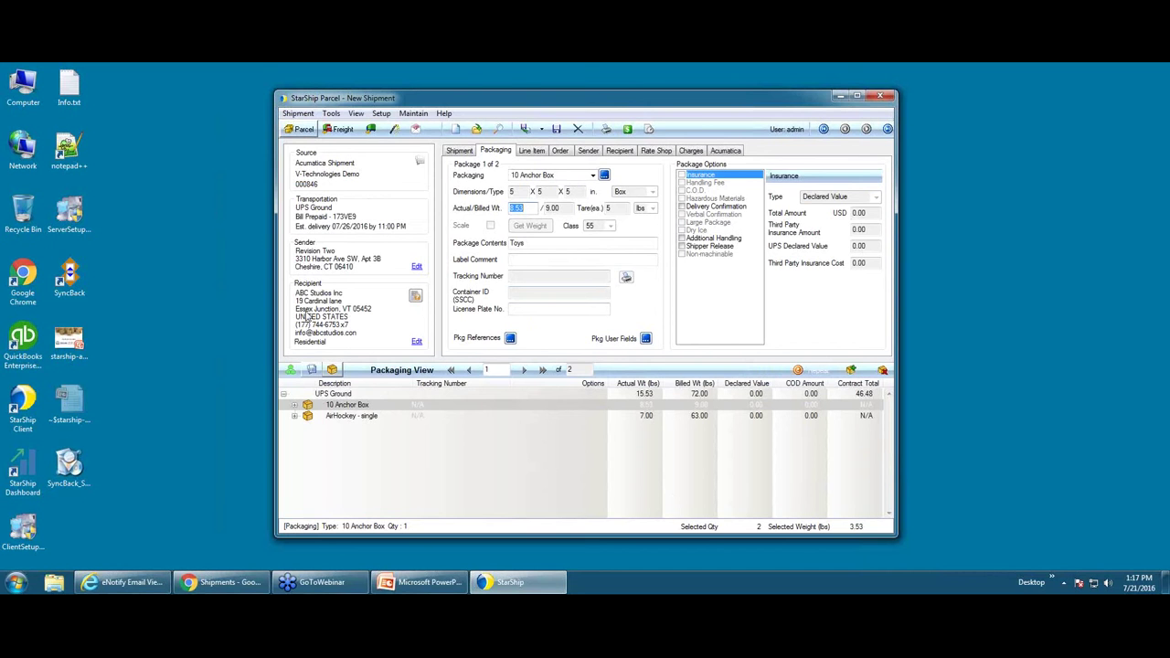
# - Validate the recipient's address so it is standardized and marked verified
pyautogui.click(416, 298)
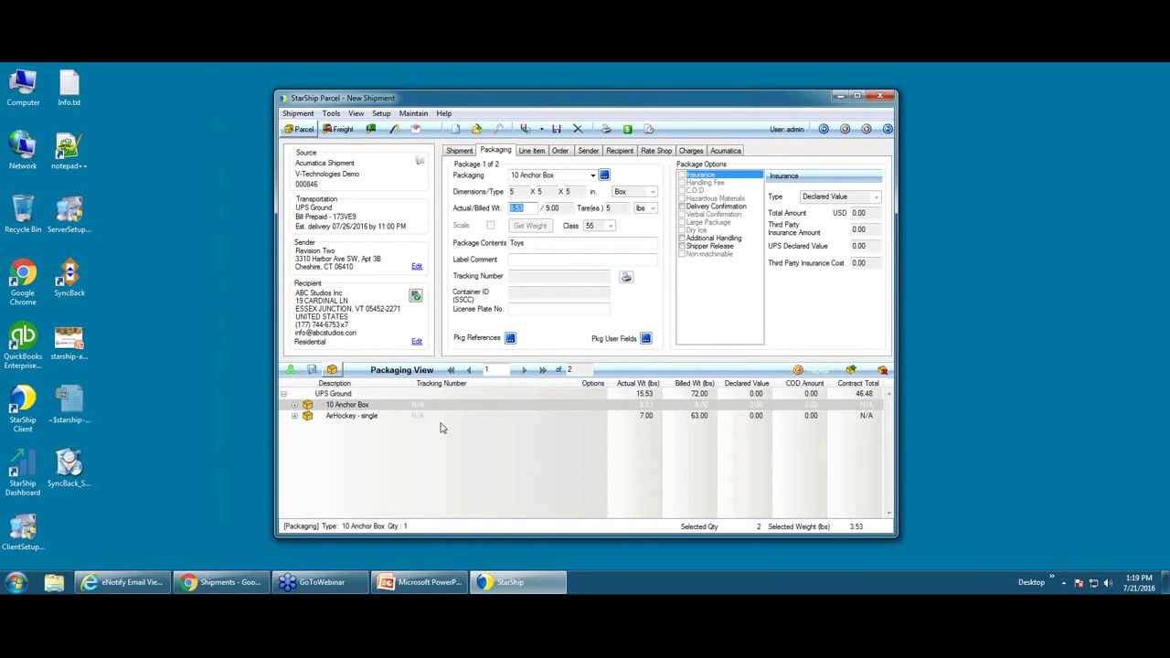
# - Bring up the Packaging View context menu for expanding the package list
pyautogui.rightClick(296, 408)
# - Expand all items in both boxes and show the Lego 500 piece set line (2 × USD 100)
pyautogui.click(322, 414)
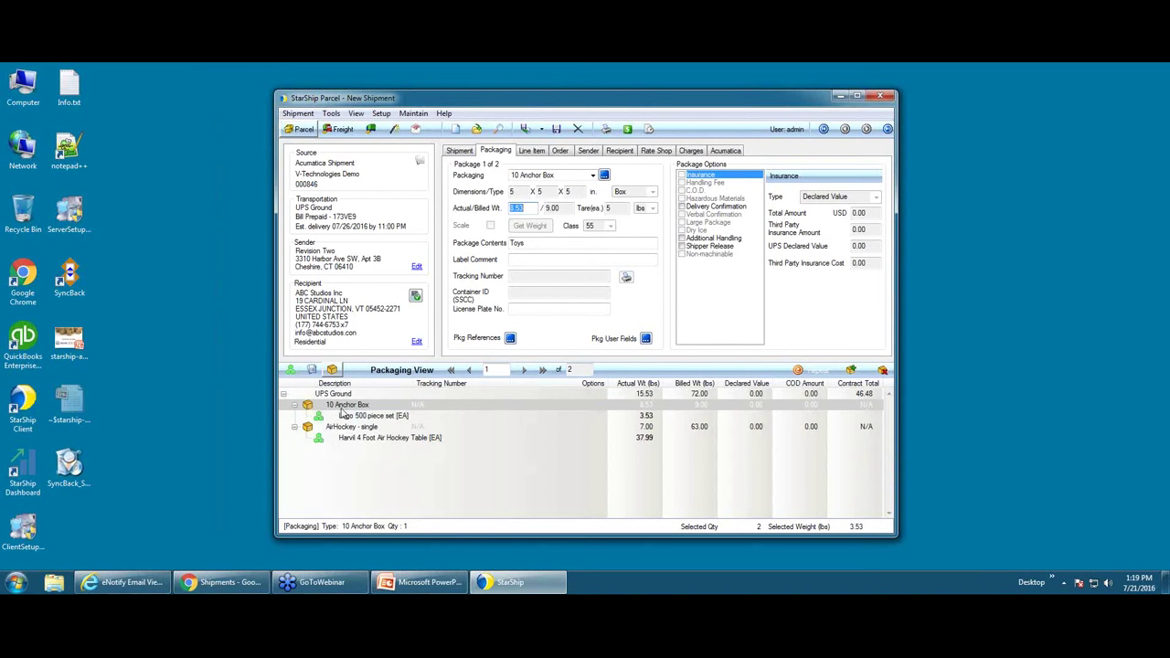
pyautogui.click(345, 417)
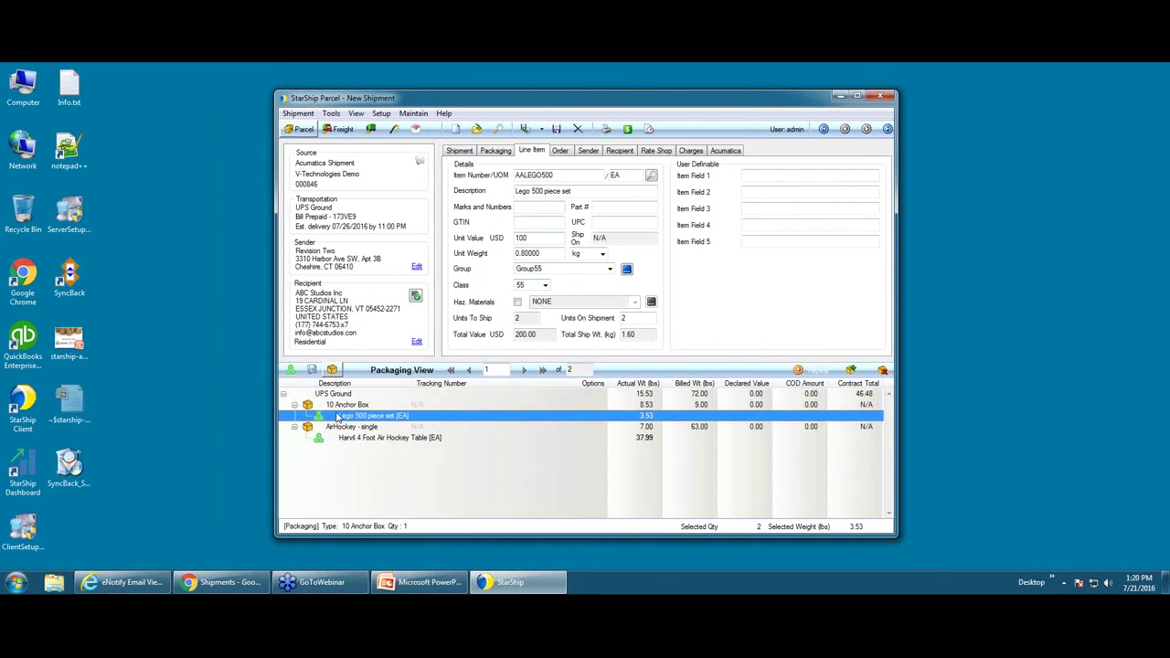
# - Show packaging details for the 10 Anchor Box: 3.53 lbs actual, 9.00 billed
pyautogui.click(351, 407)
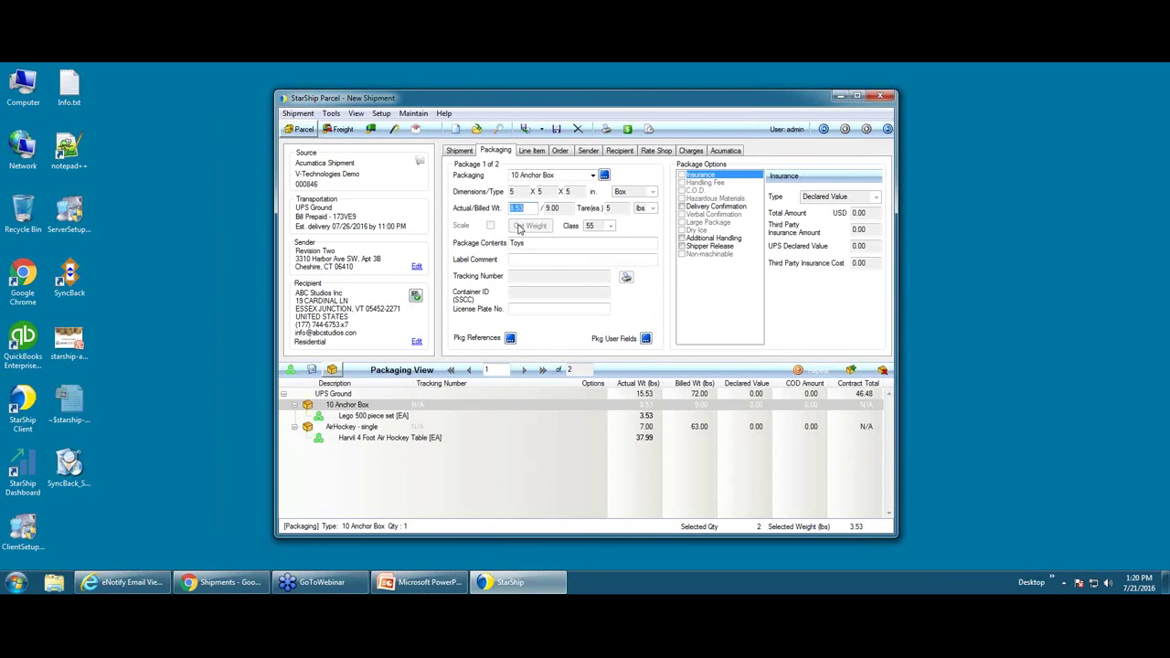
# - Check the AirHockey package's 7.00 actual weight and rate-shop USPS, UPS and FedEx services
pyautogui.click(373, 430)
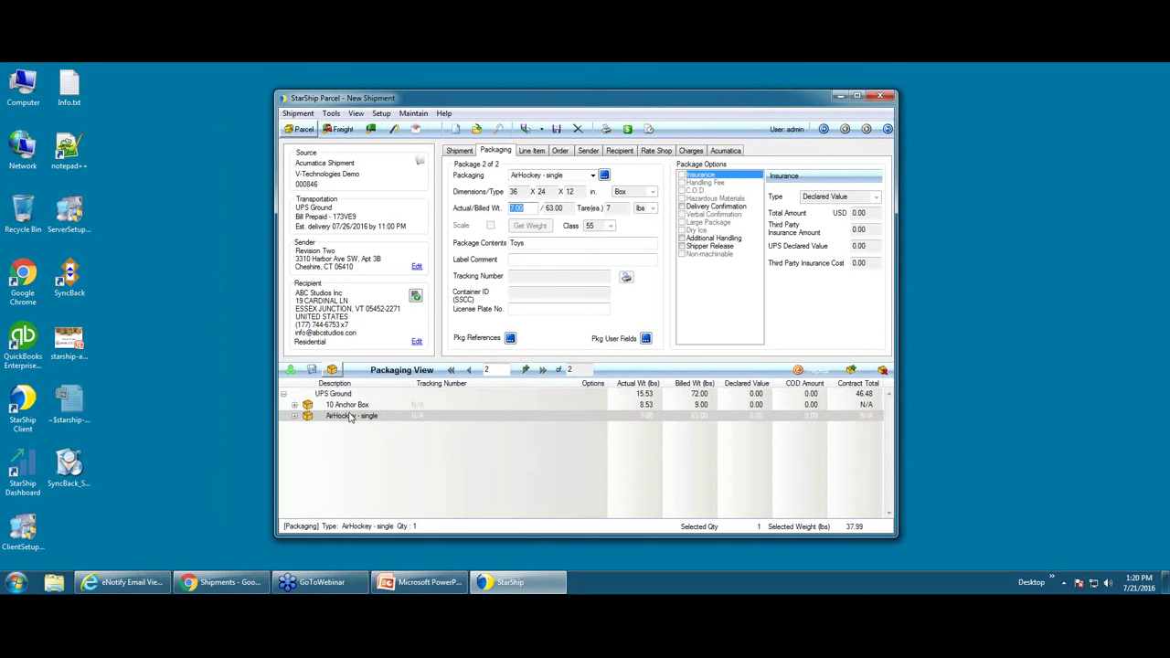
pyautogui.doubleClick(531, 215)
pyautogui.click(629, 129)
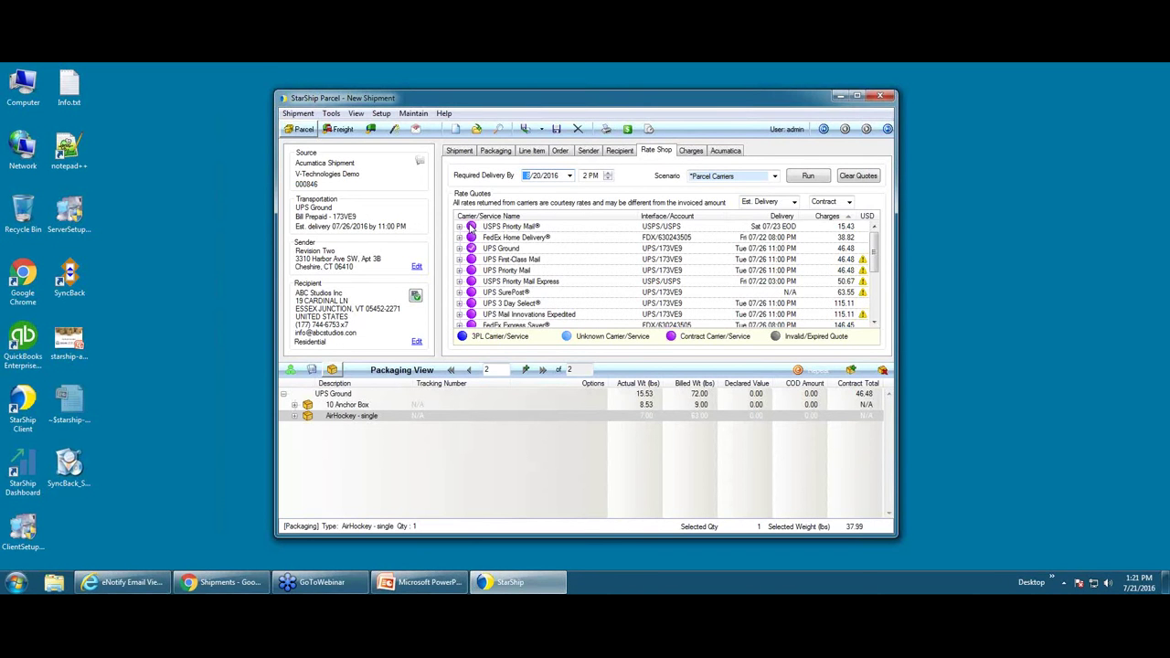
# - Ship the order with USPS Priority Mail, which fails on a low postage balance
pyautogui.click(471, 227)
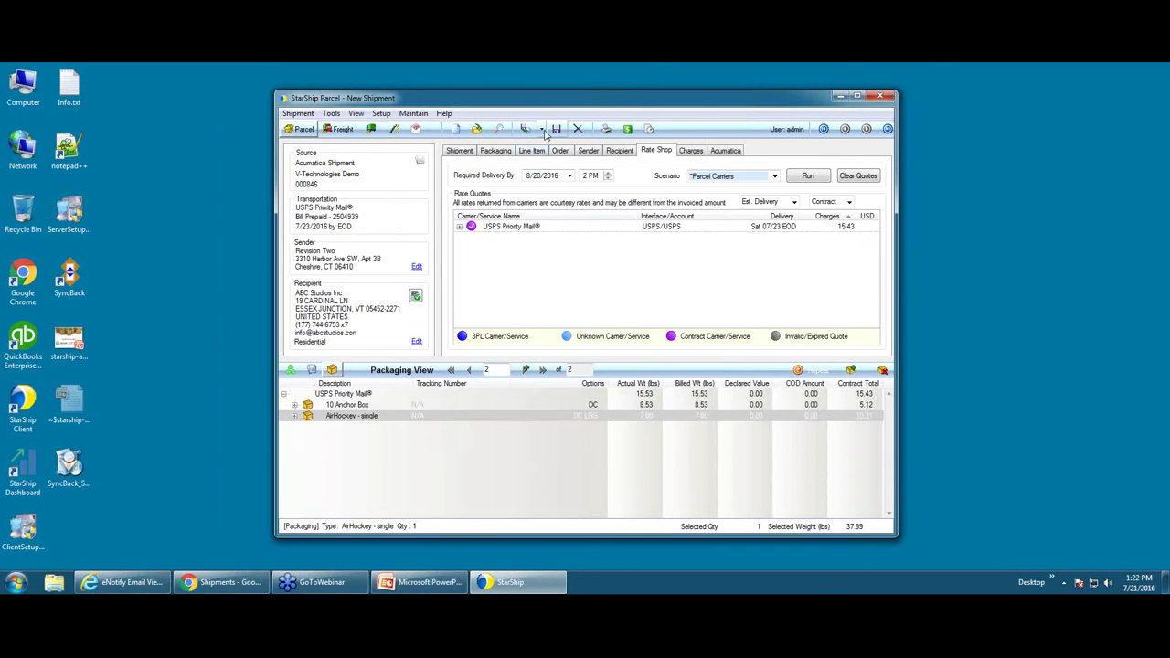
pyautogui.click(525, 130)
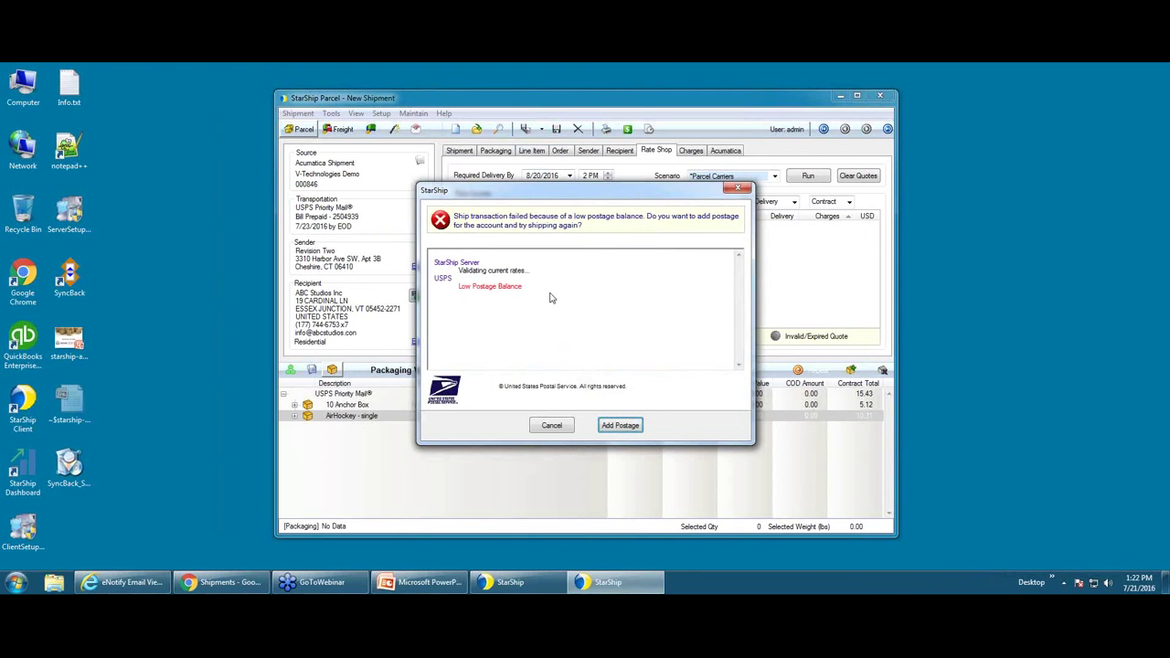
# - Buy 100.00 of USPS postage, bringing the balance to 101.02, and resume shipping
pyautogui.click(621, 426)
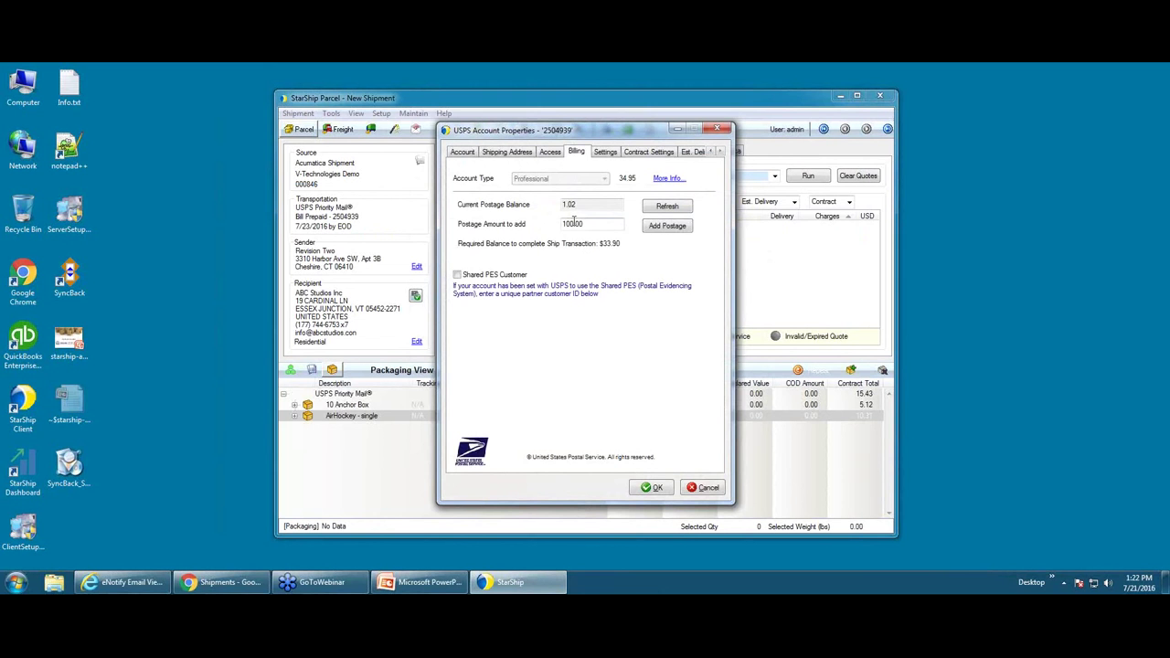
pyautogui.click(686, 228)
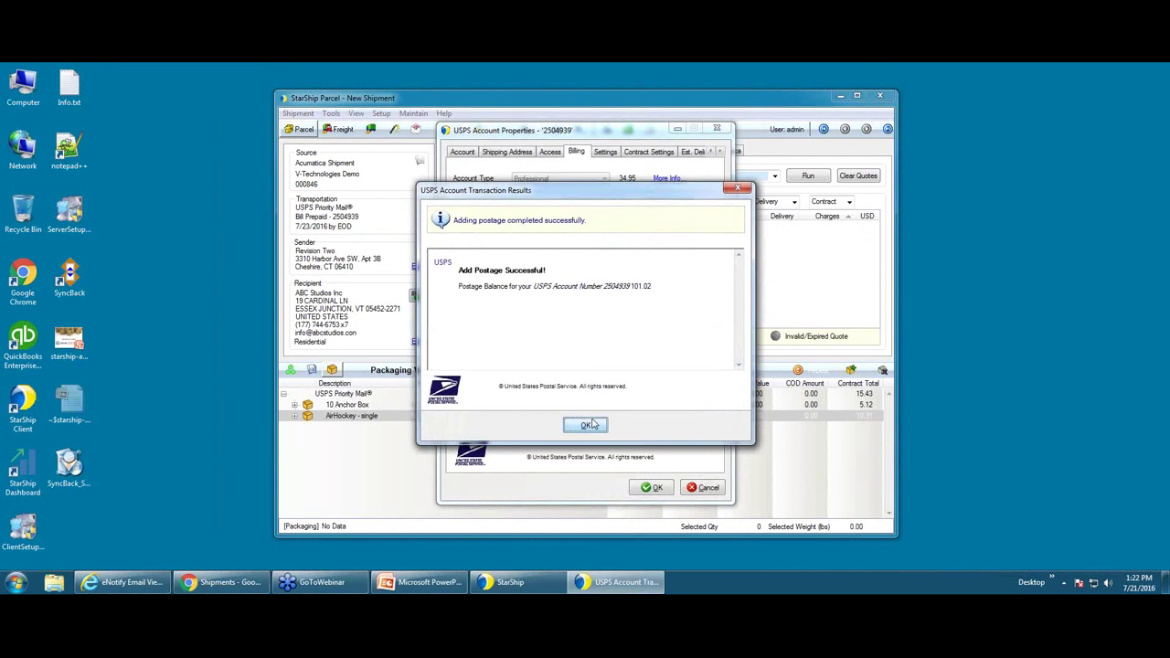
pyautogui.click(587, 425)
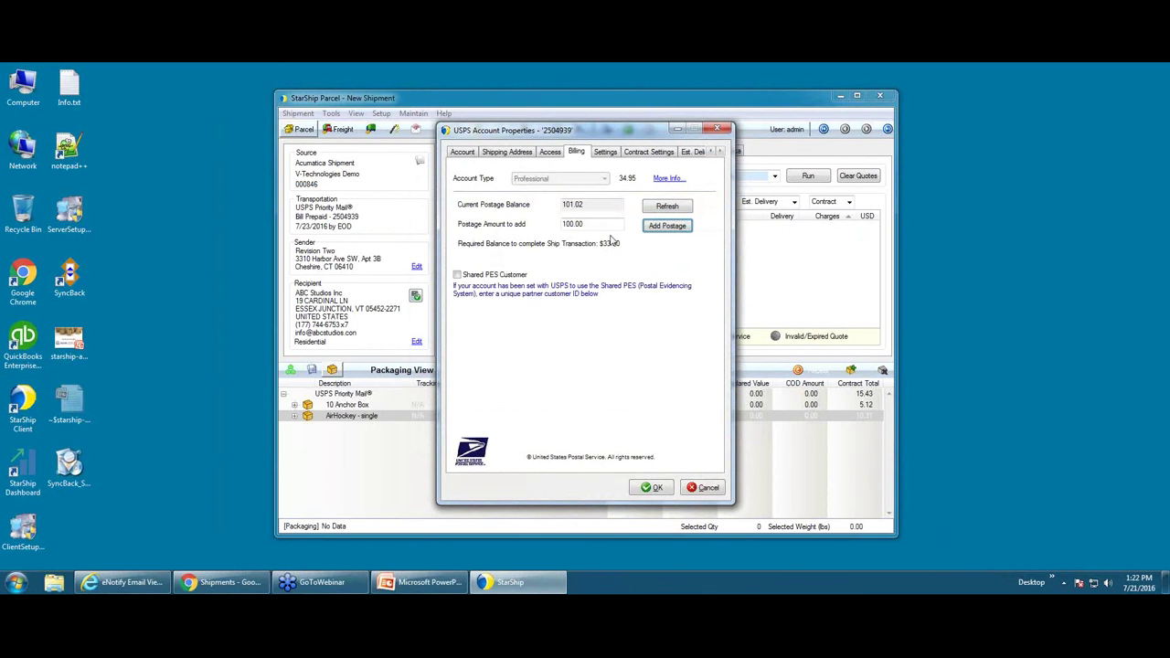
pyautogui.click(655, 487)
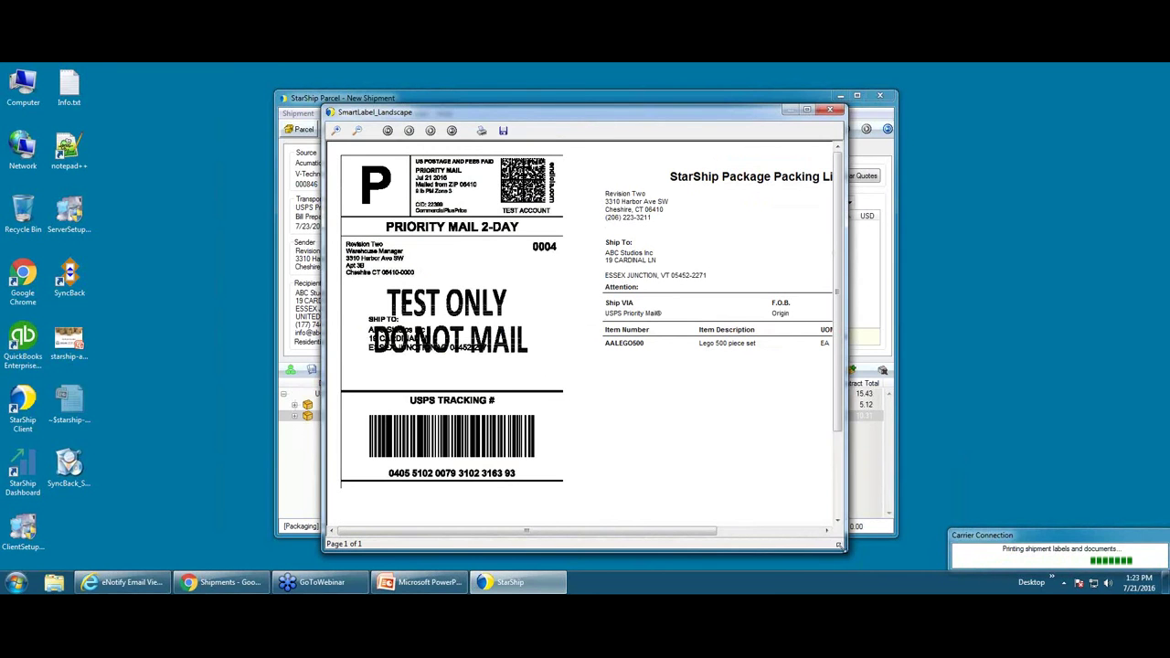
# - Widen the label preview to see the packing list, then close both package label previews
pyautogui.moveTo(839, 546); pyautogui.dragTo(952, 543)
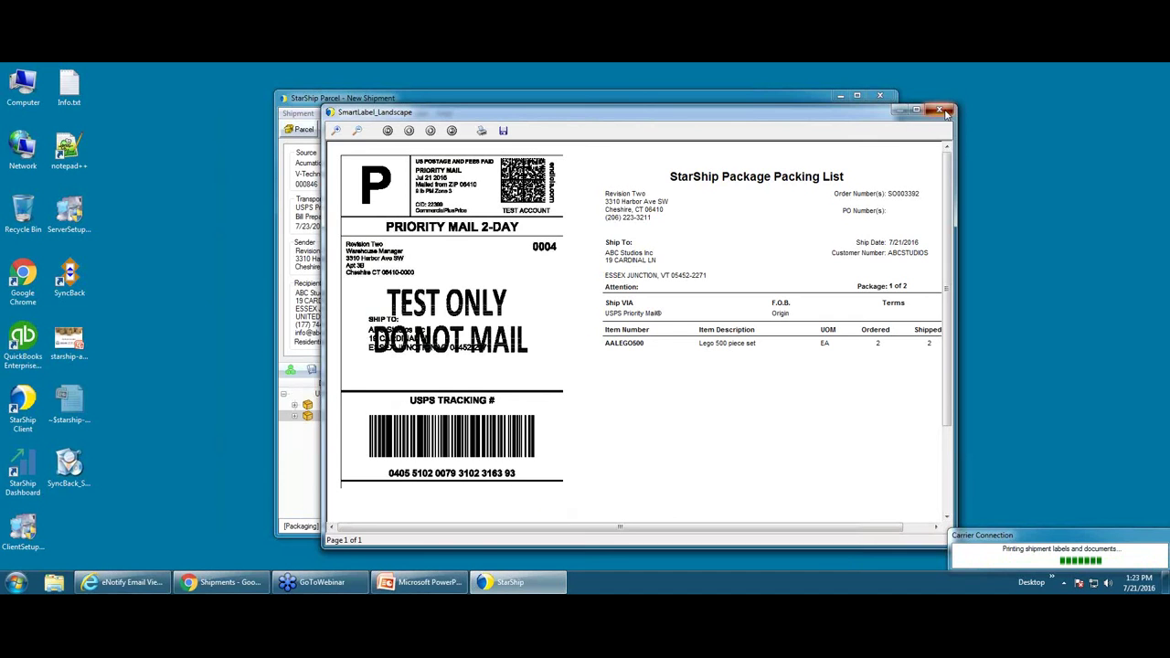
pyautogui.click(941, 110)
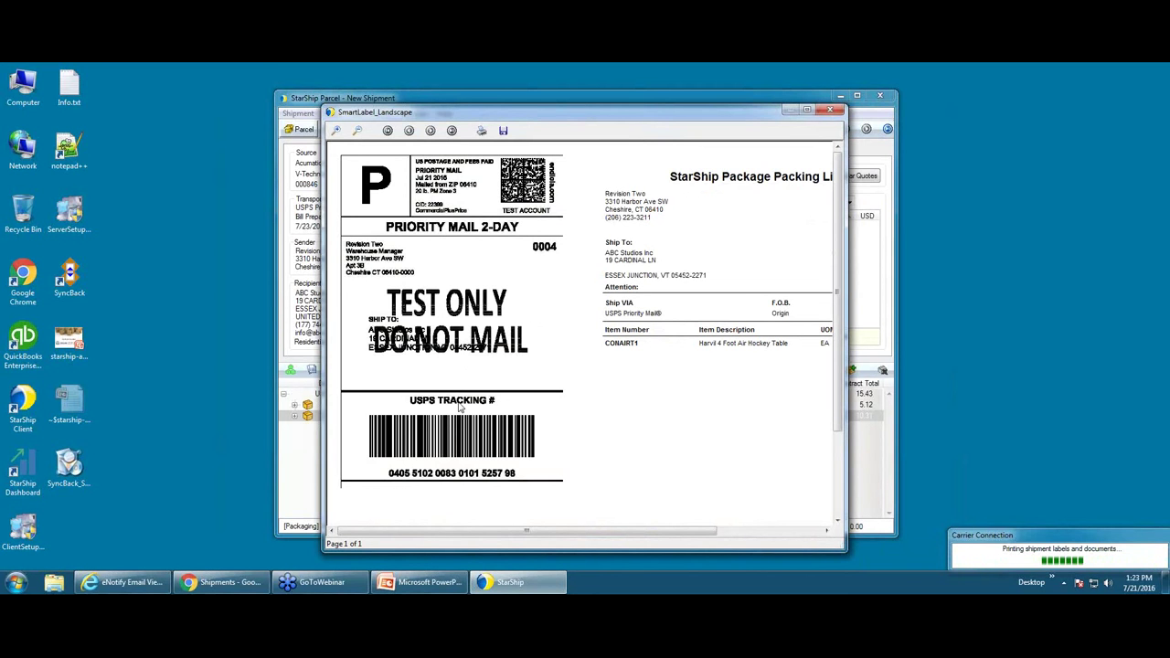
pyautogui.click(830, 111)
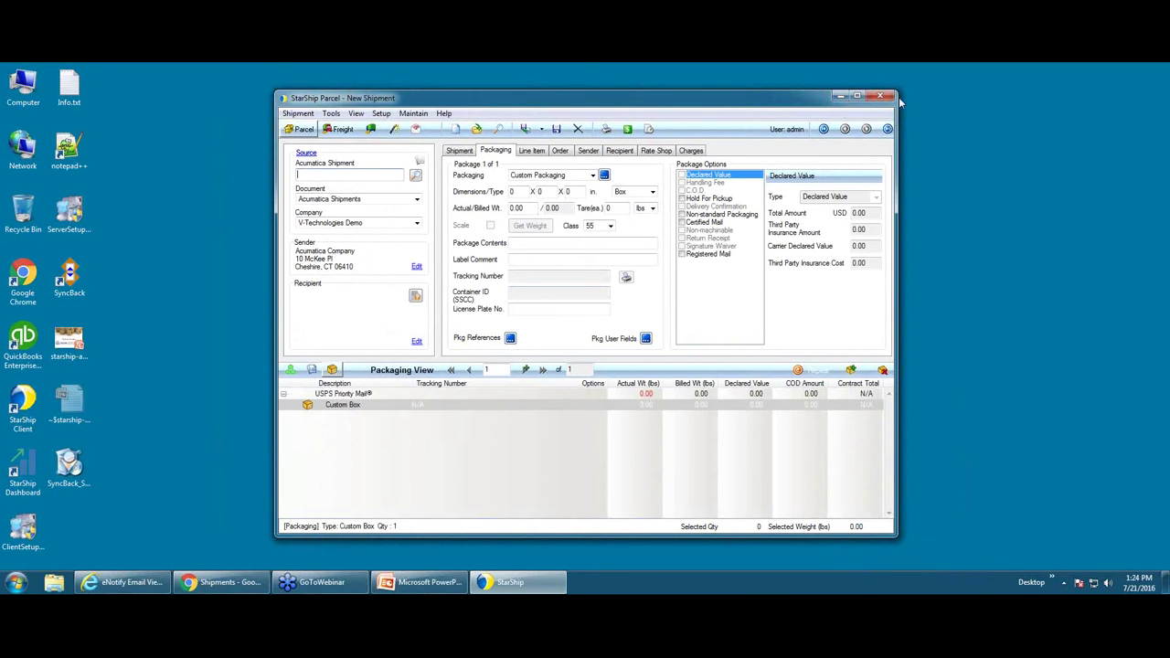
# - Switch to Acumatica and show shipment 000846's Packages tab with two tracked boxes
pyautogui.click(839, 96)
pyautogui.click(229, 586)
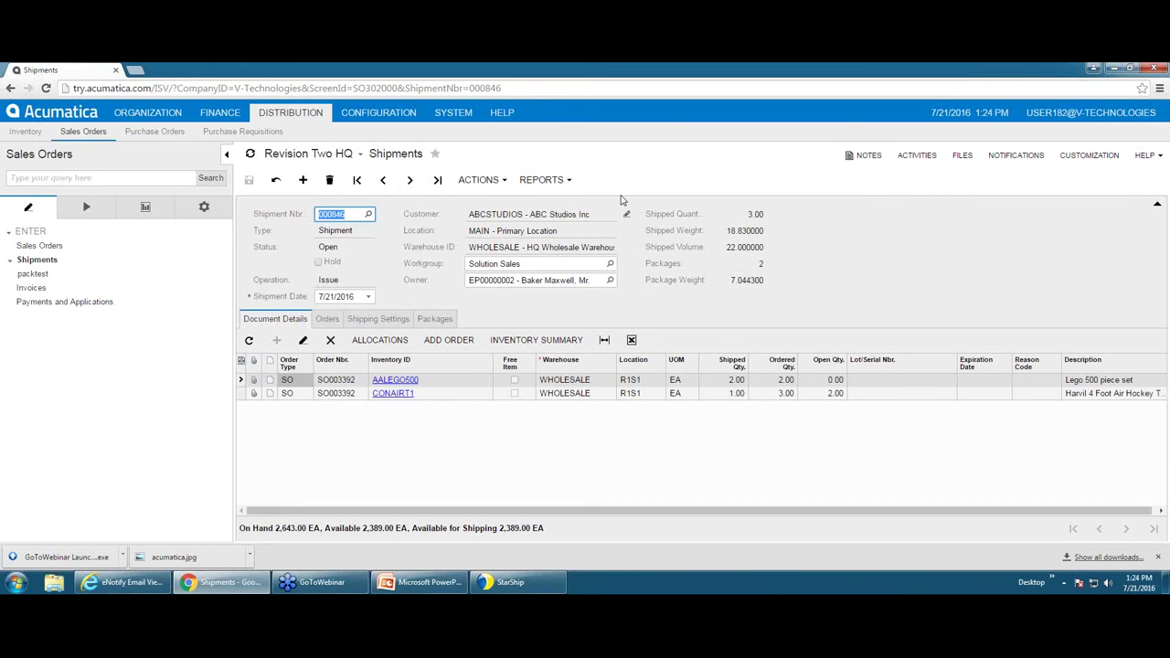
pyautogui.click(436, 319)
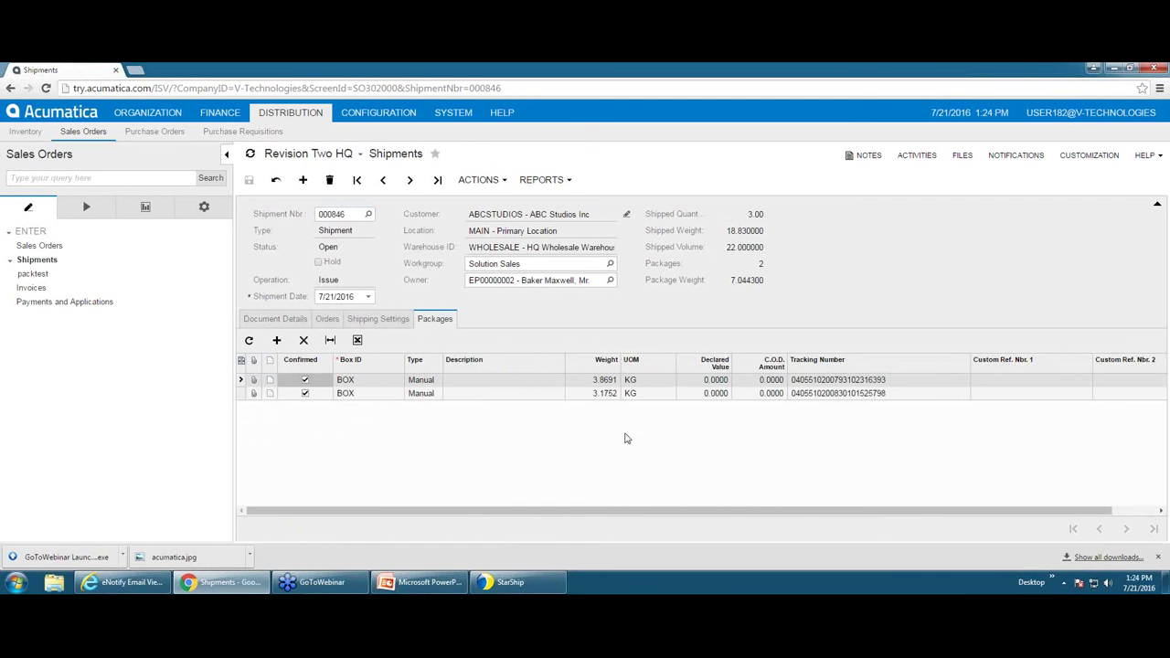
# - Check the 15.43 freight cost in Shipping Settings and open the shipment's record note
pyautogui.click(385, 322)
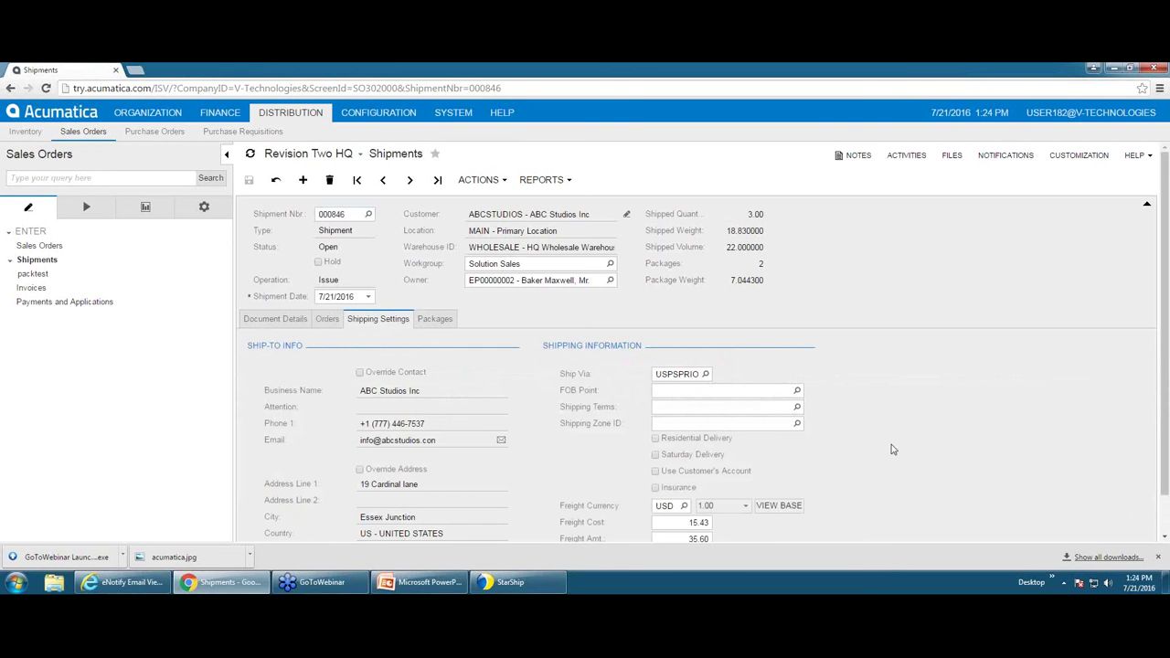
pyautogui.scroll(-1, 889, 448)
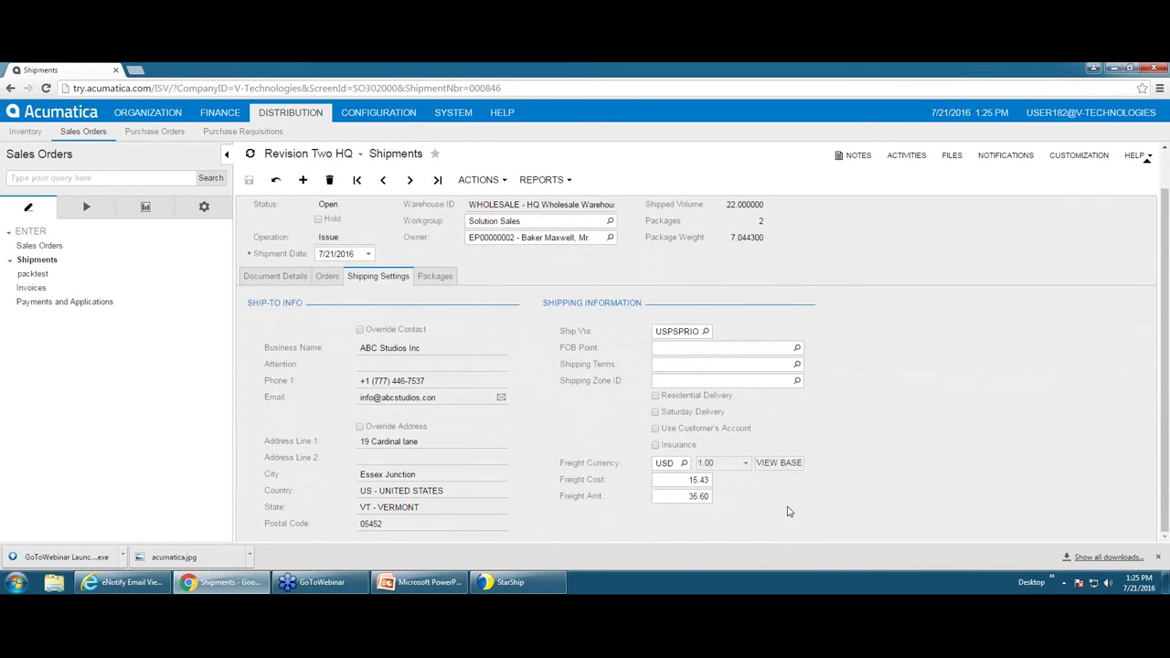
pyautogui.click(688, 483)
pyautogui.click(852, 162)
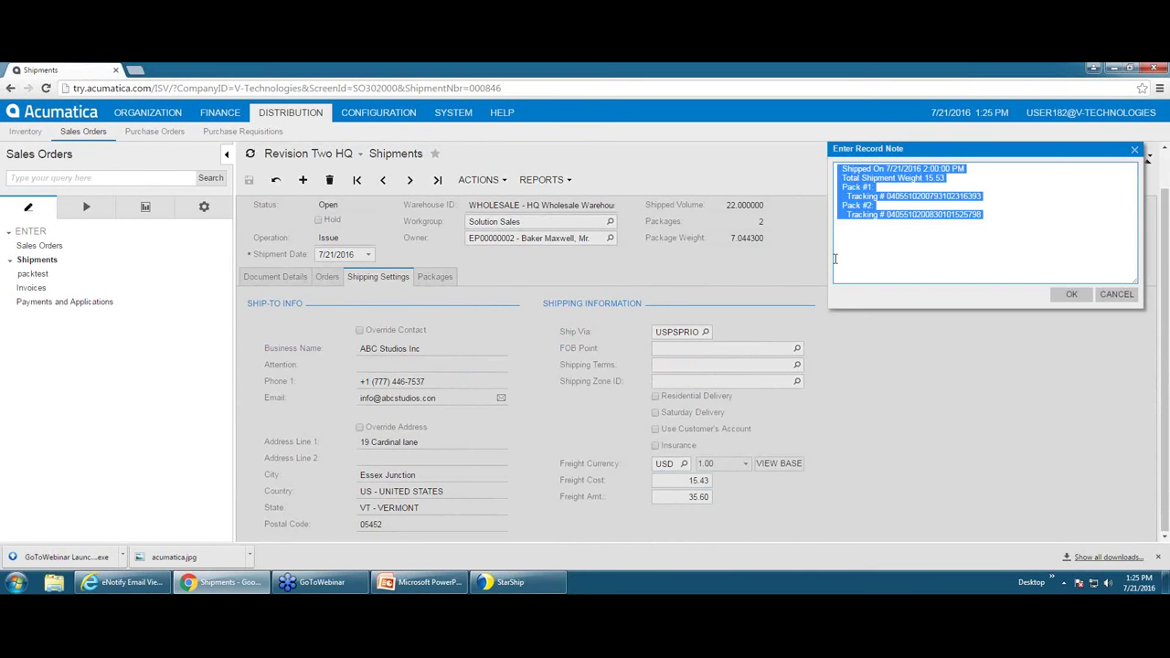
# - Close shipment 000846's record note, keeping its ship date, weight and two tracking numbers
pyautogui.click(865, 218)
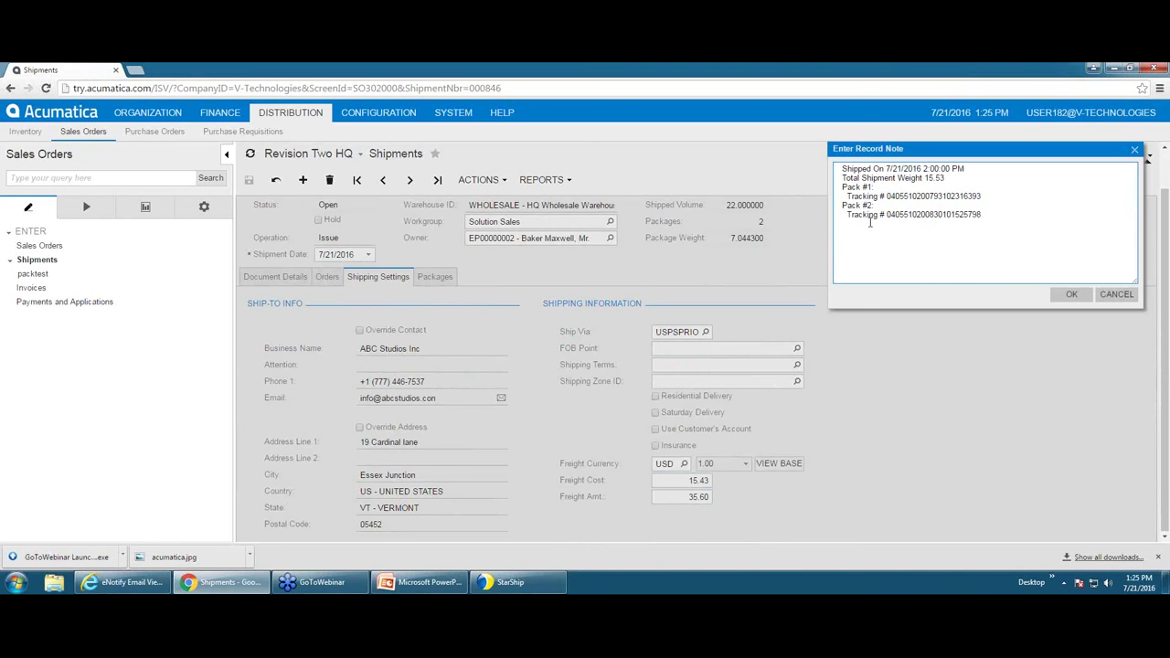
pyautogui.click(868, 223)
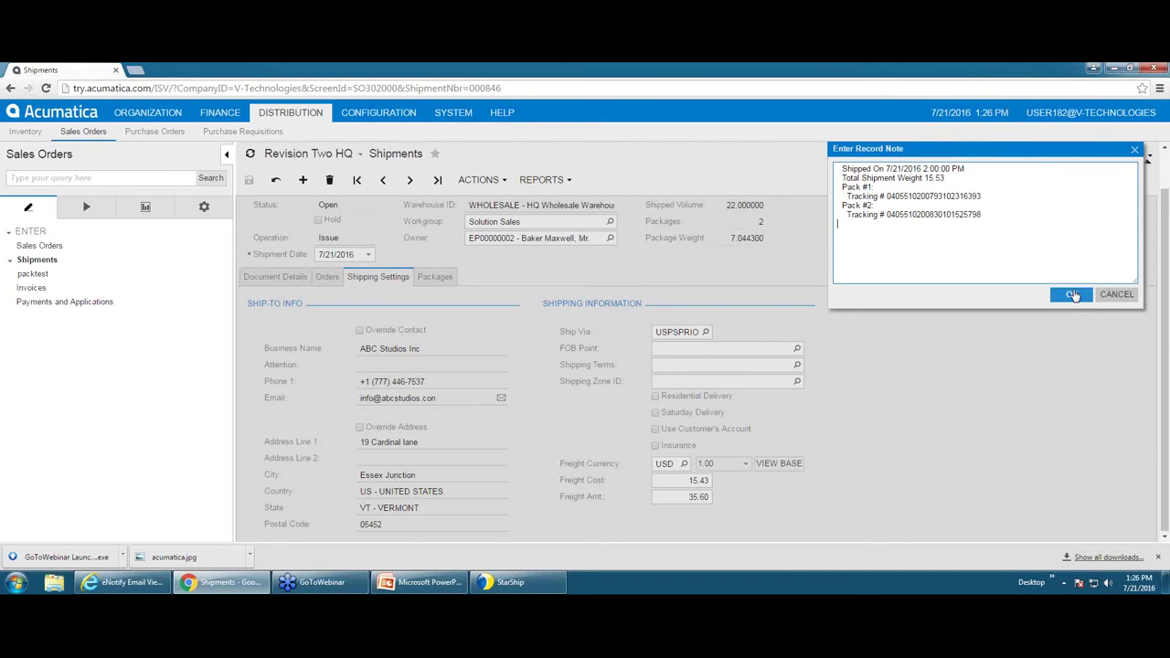
pyautogui.click(1074, 294)
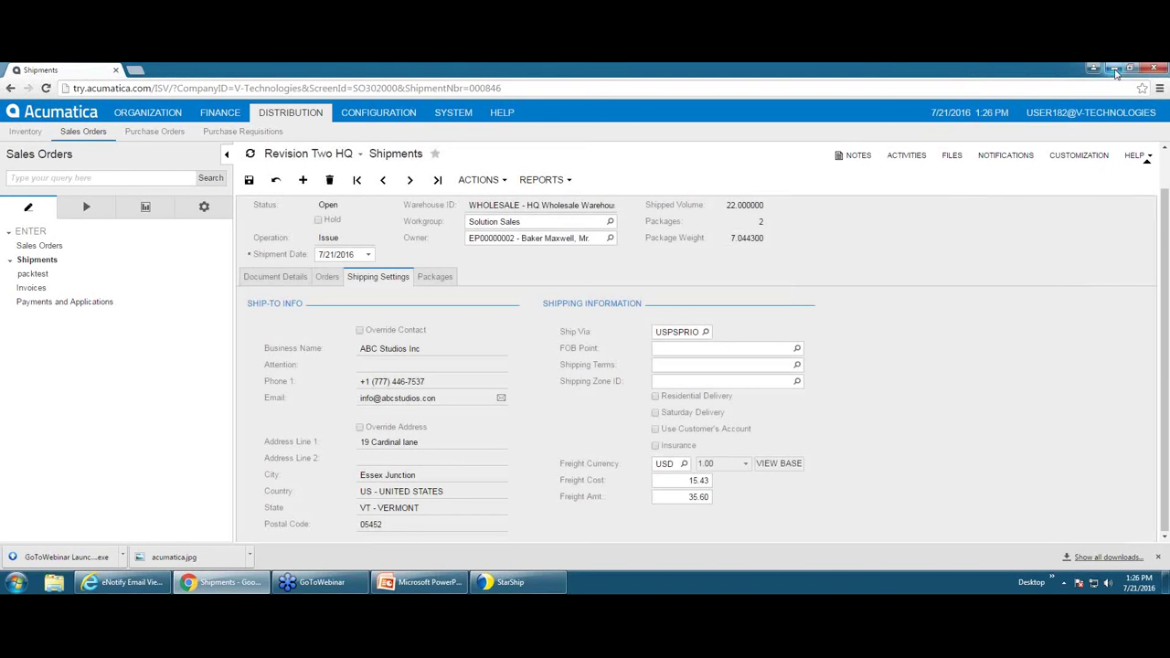
# - Minimize the Acumatica browser and bring the eNotify Email Viewer from the taskbar
pyautogui.click(1113, 70)
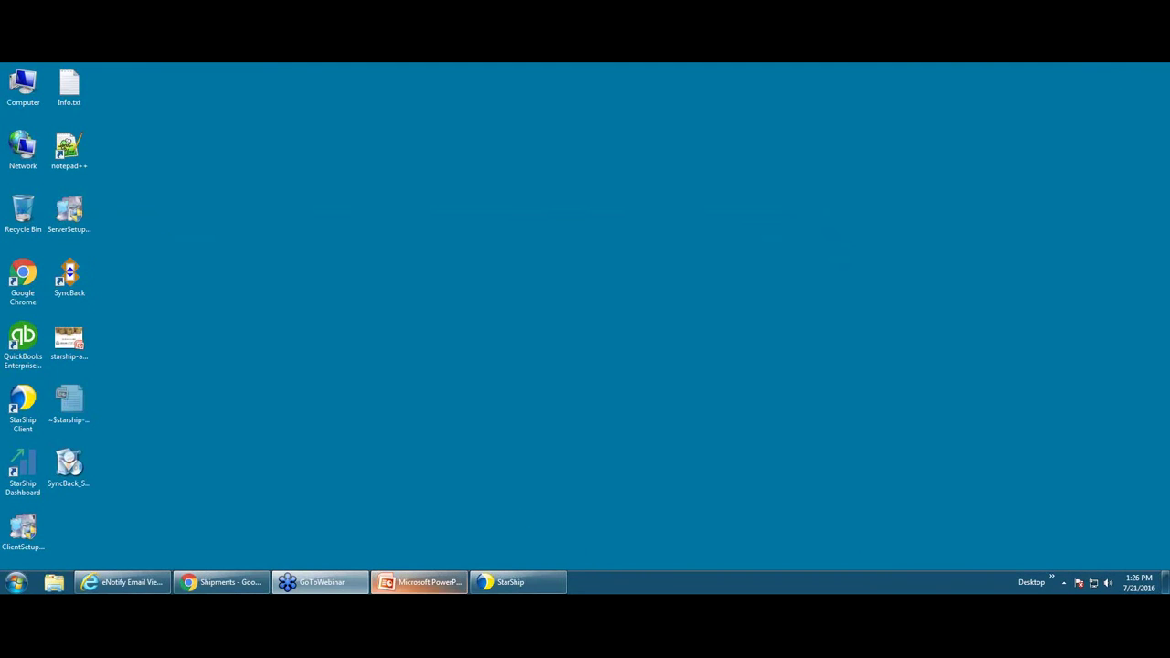
pyautogui.click(88, 582)
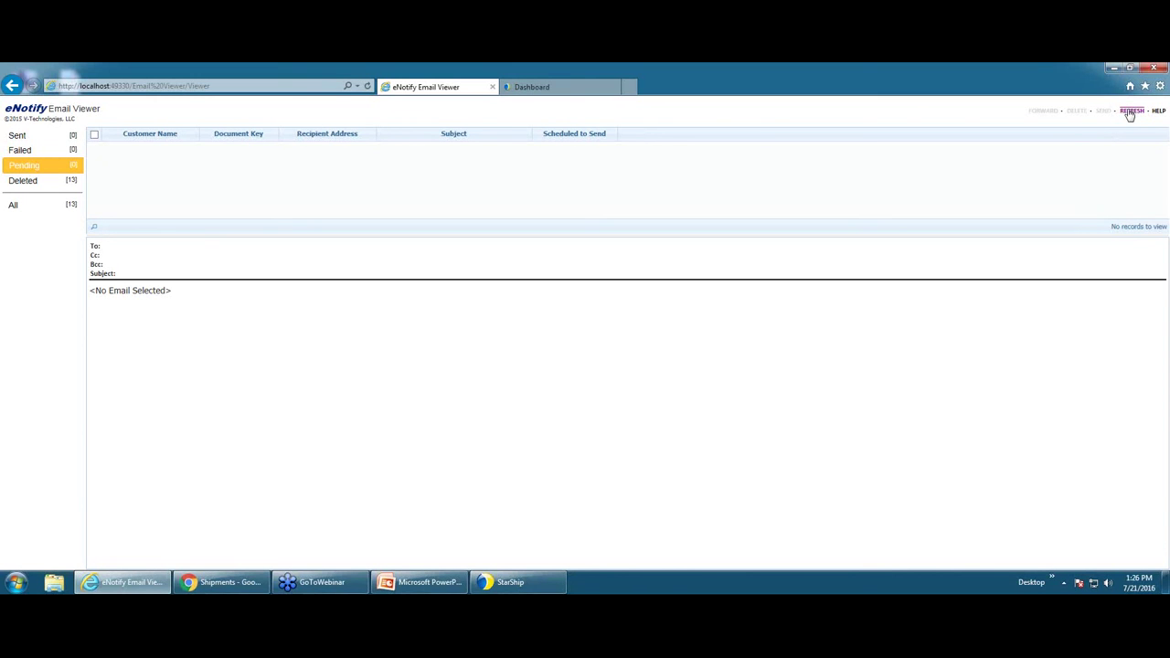
# - Refresh the eNotify mail lists and log back in with the user name and password
pyautogui.click(1131, 112)
pyautogui.click(63, 189)
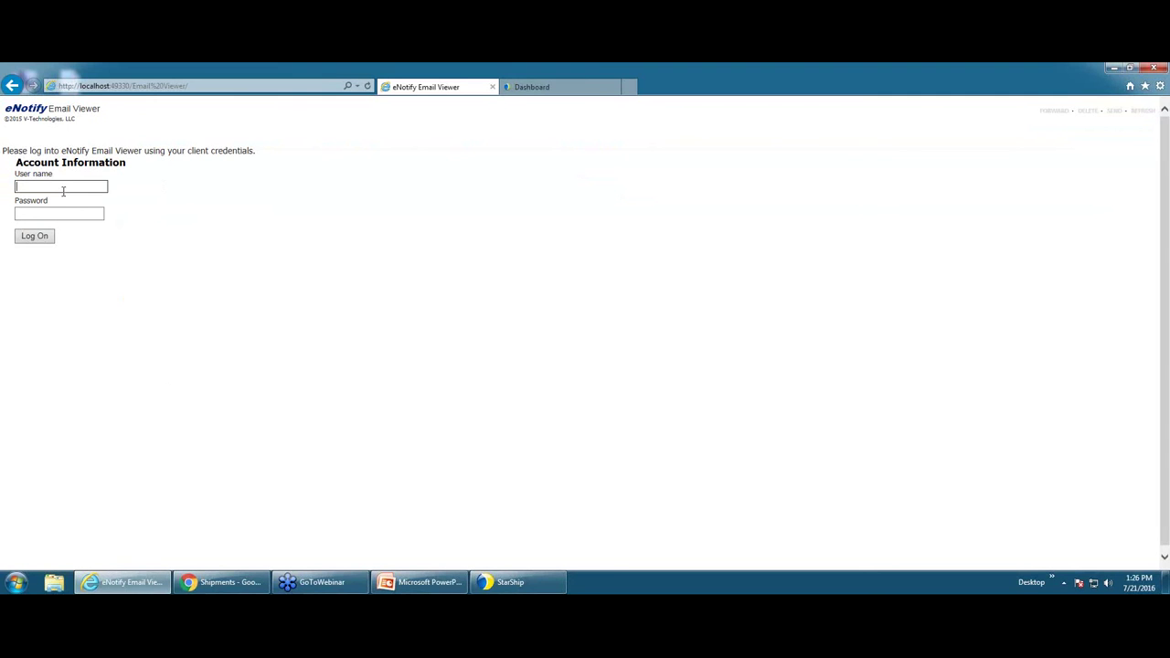
pyautogui.write('admin')
pyautogui.press('Tab')
pyautogui.write('admin')
pyautogui.click(27, 237)
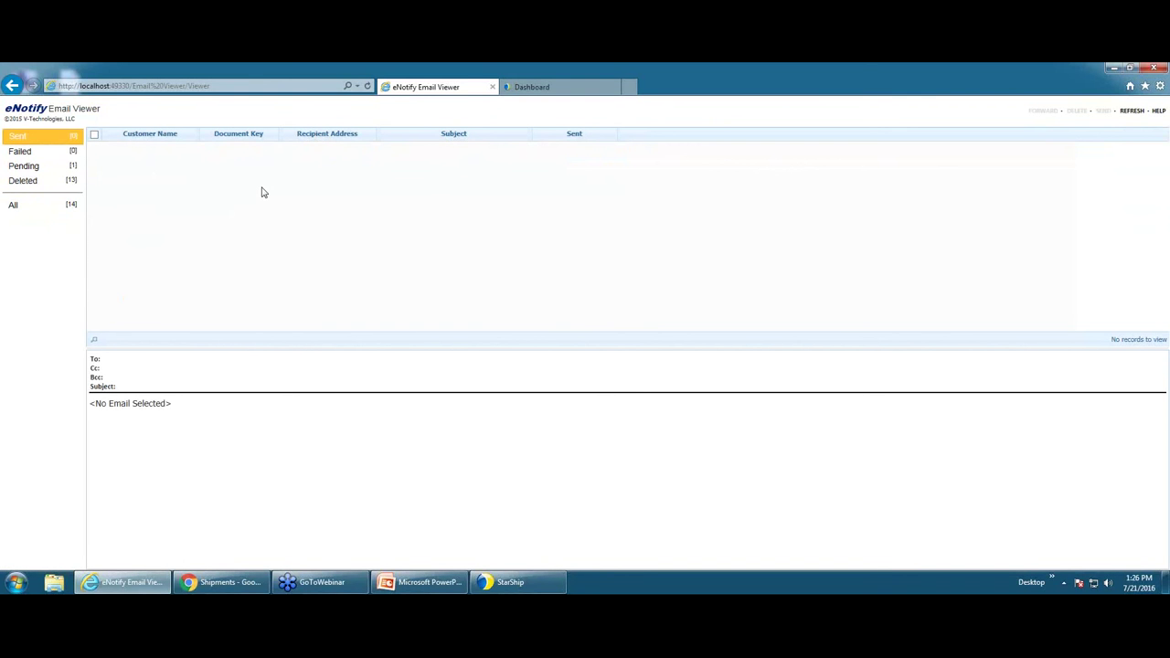
# - Show the Pending folder and enlarge the preview of the SO003392 shipment email
pyautogui.click(43, 167)
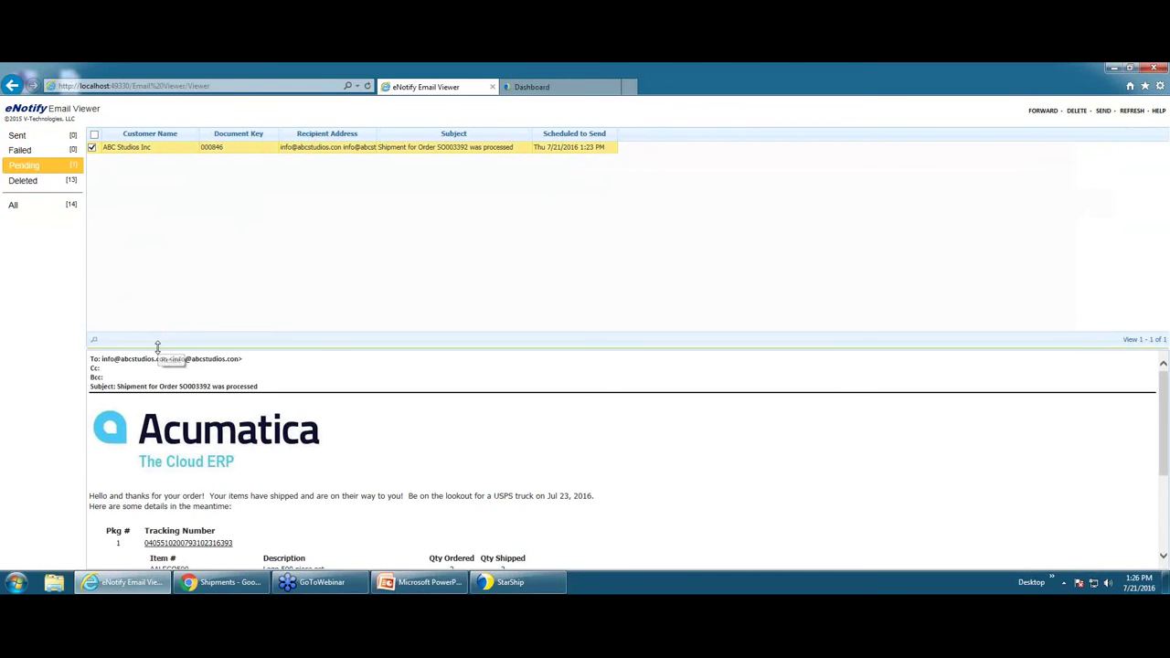
pyautogui.moveTo(157, 348); pyautogui.dragTo(179, 177)
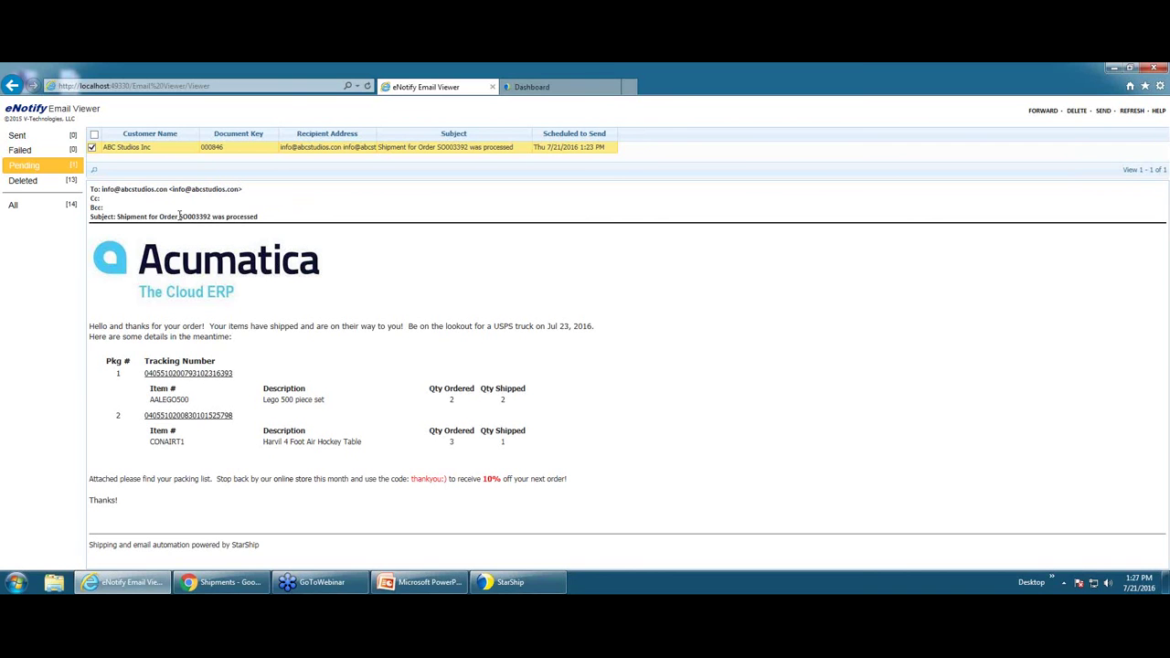
pyautogui.moveTo(179, 217); pyautogui.dragTo(210, 217)
pyautogui.click(660, 385)
pyautogui.moveTo(150, 400); pyautogui.dragTo(516, 402)
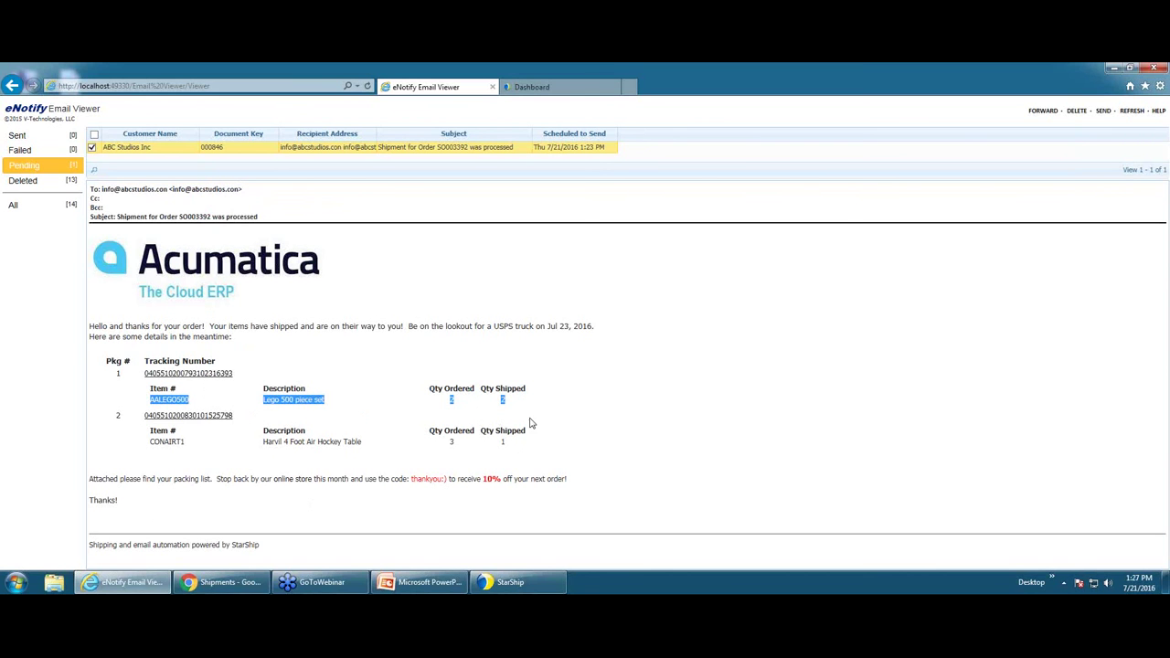
pyautogui.click(603, 422)
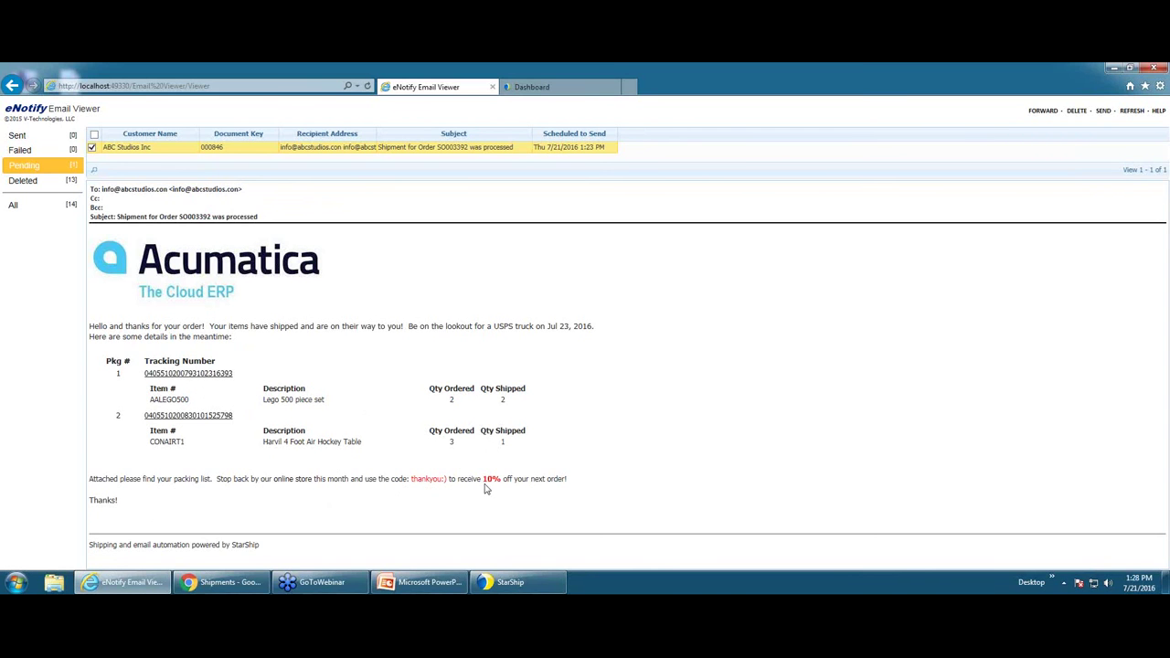
# - Open the first package's USPS tracking in a new tab, then return to the email and dashboard
pyautogui.click(192, 382)
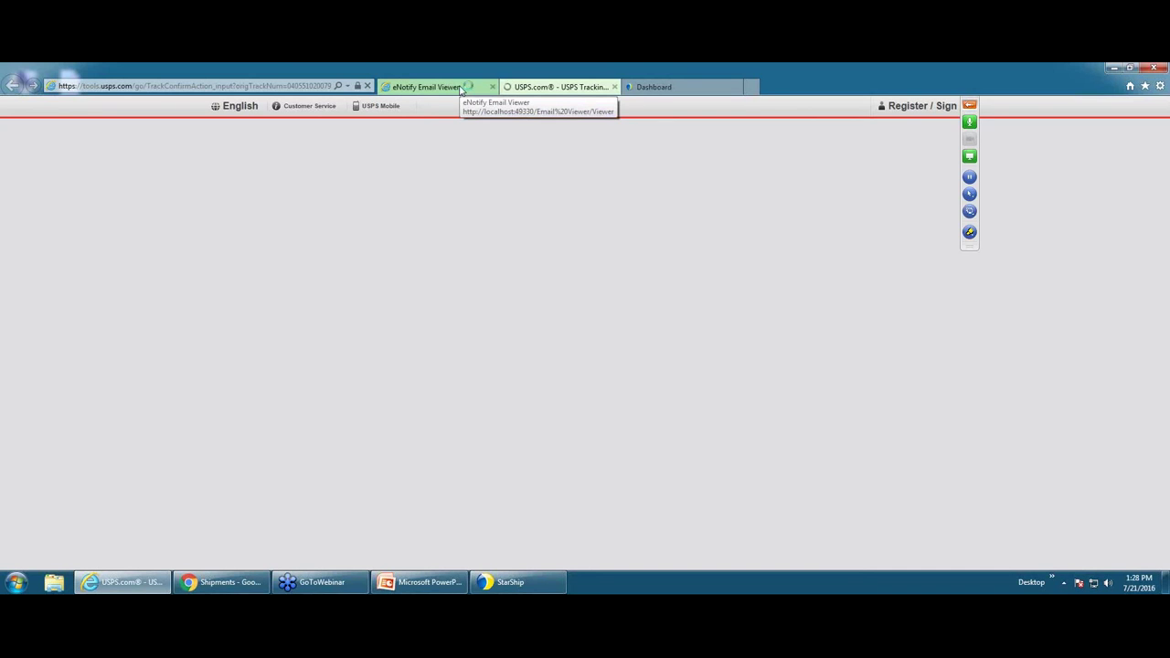
pyautogui.click(462, 88)
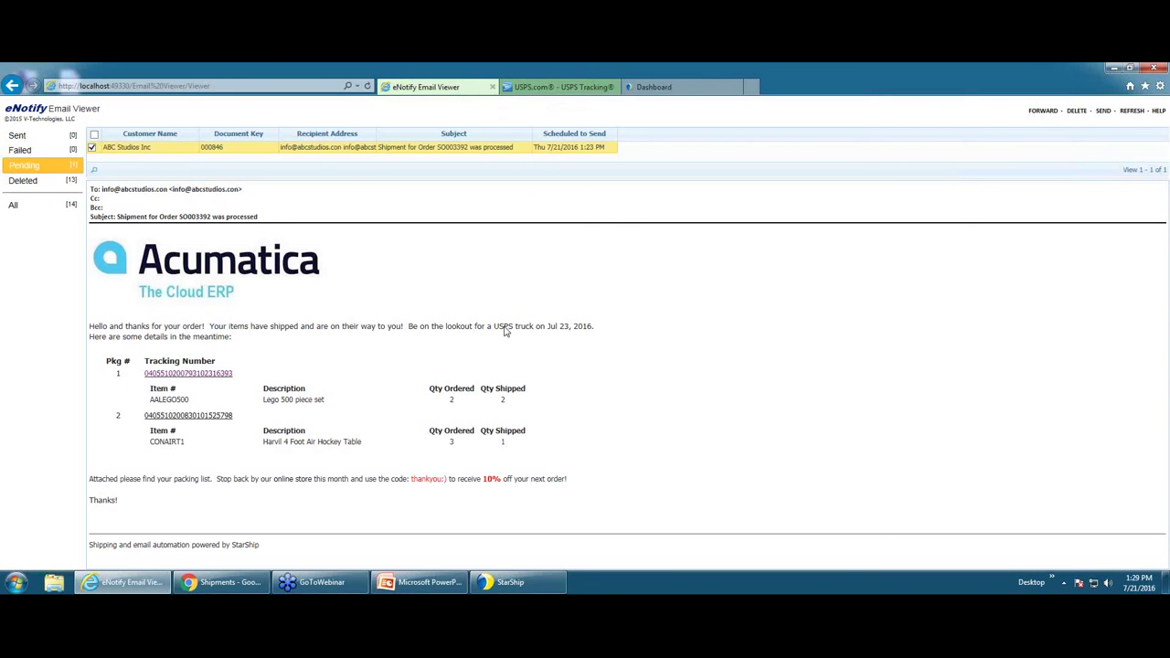
pyautogui.click(656, 88)
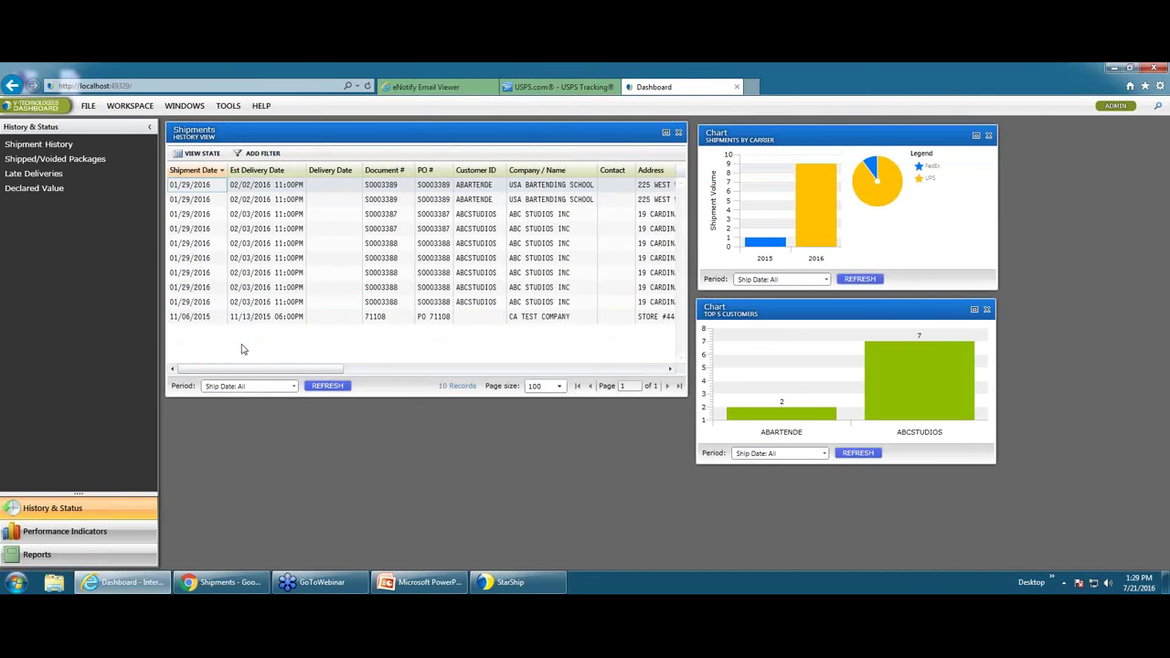
# - Hide FedEx from the carrier chart, list the nine UPS shipments, and return to eNotify
pyautogui.click(757, 244)
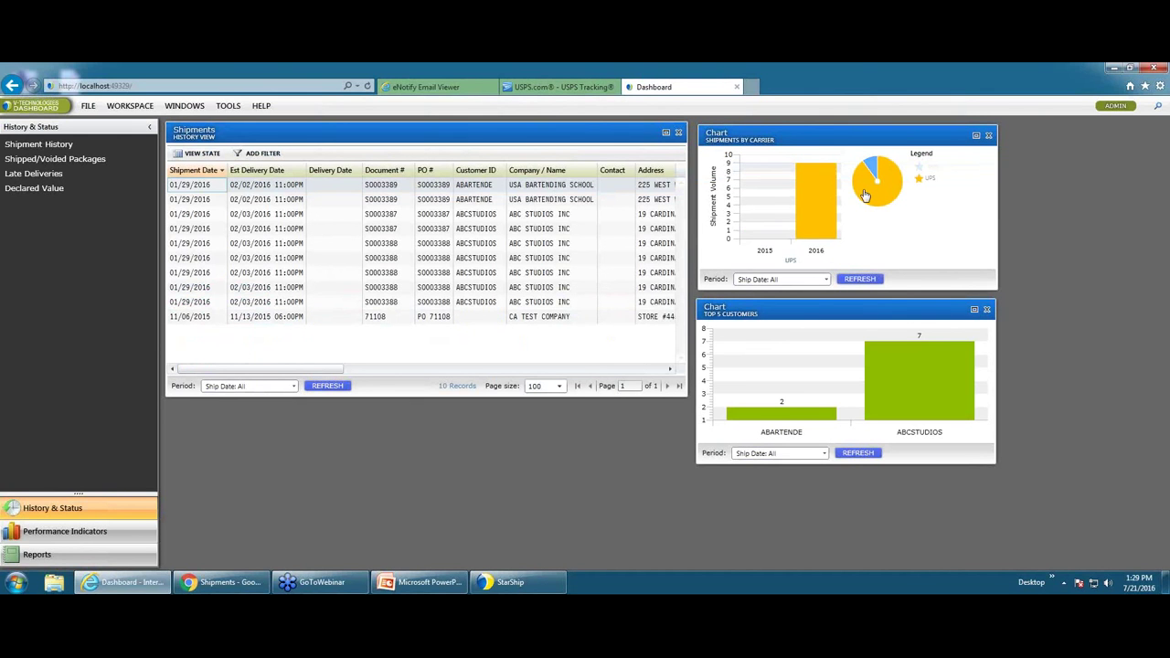
pyautogui.click(823, 227)
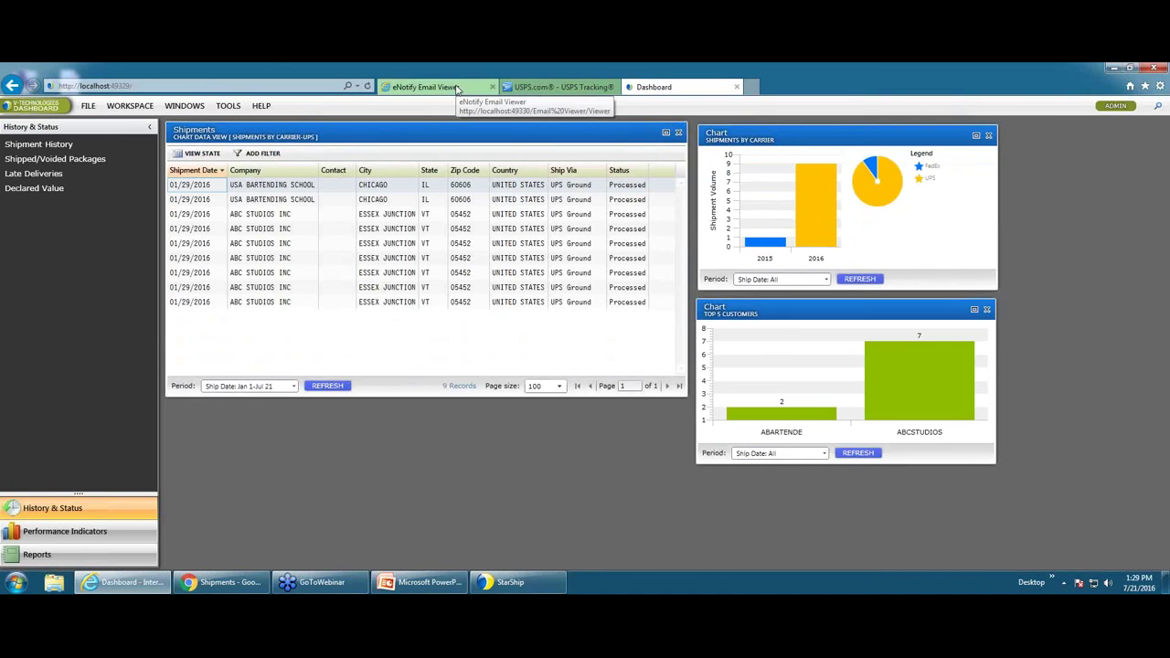
pyautogui.click(457, 89)
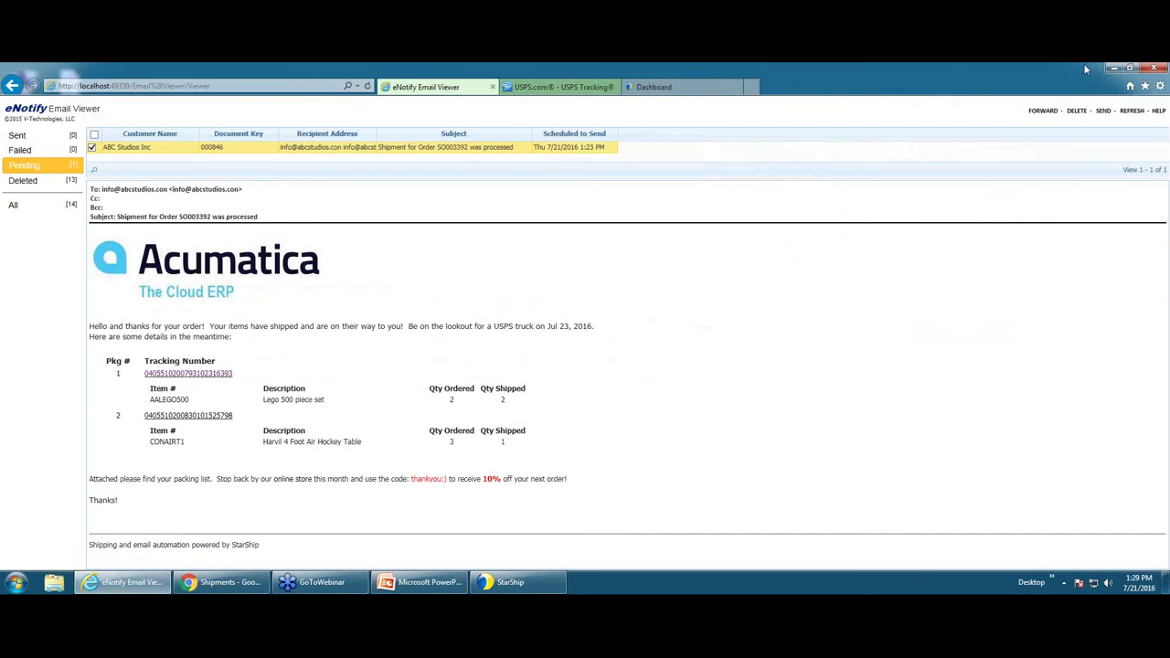
# - Minimize the eNotify browser window to reveal the Windows desktop and taskbar
pyautogui.click(1112, 70)
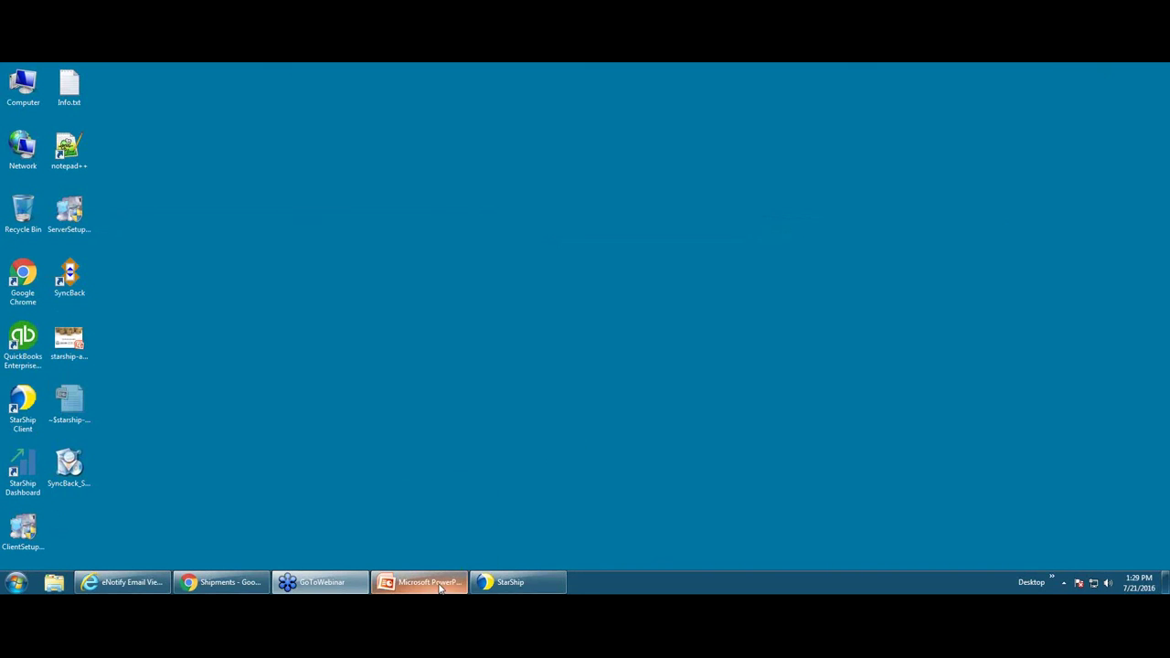
pyautogui.moveTo(446, 583)
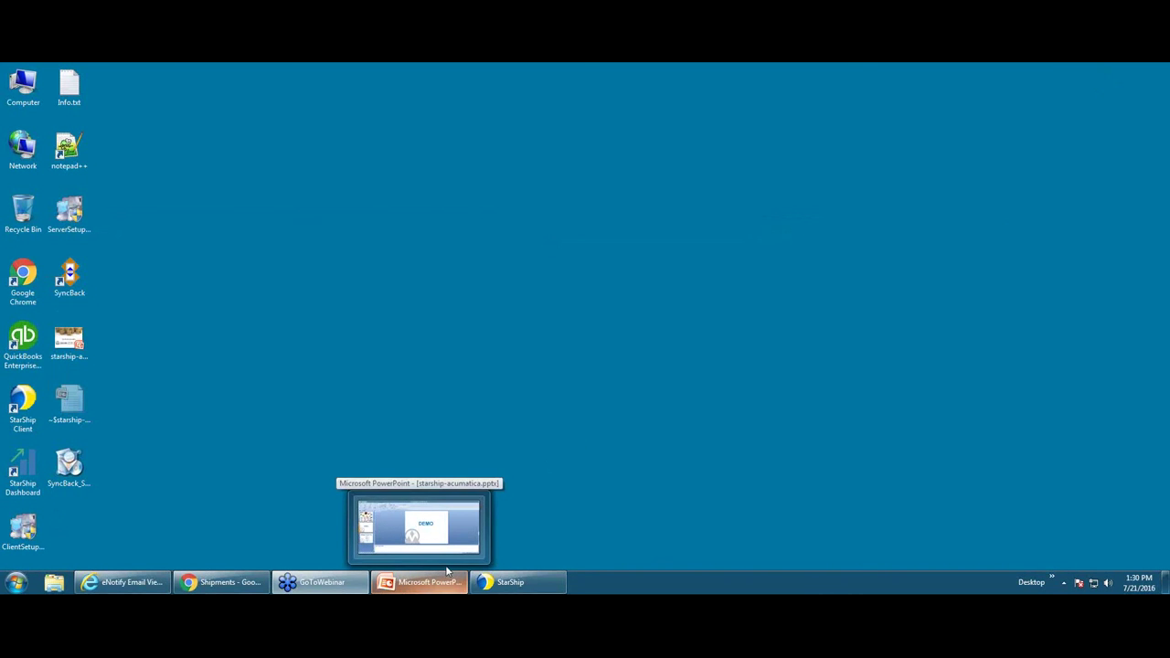
pyautogui.click(428, 588)
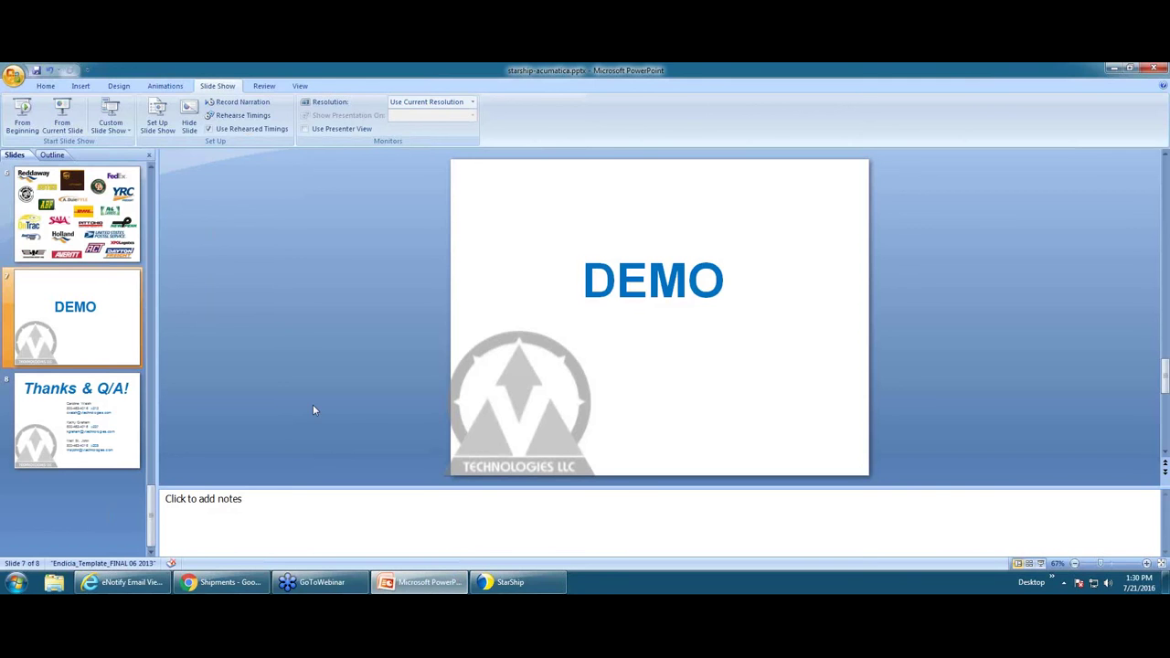